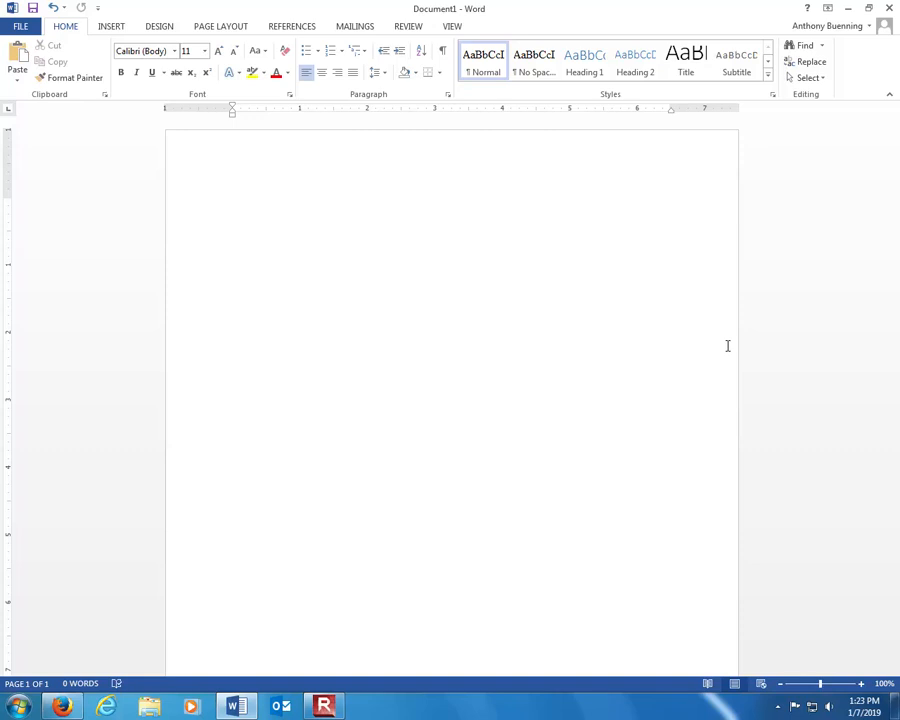
# Change the document font from Calibri 11 to Times New Roman at 12 pt
pyautogui.click(175, 52)
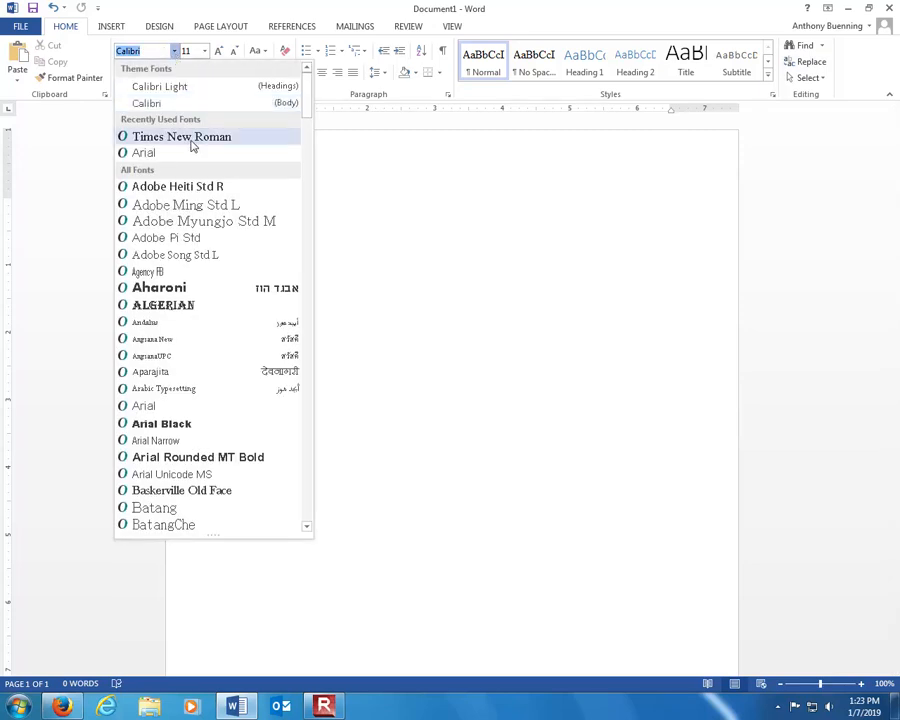
pyautogui.click(193, 144)
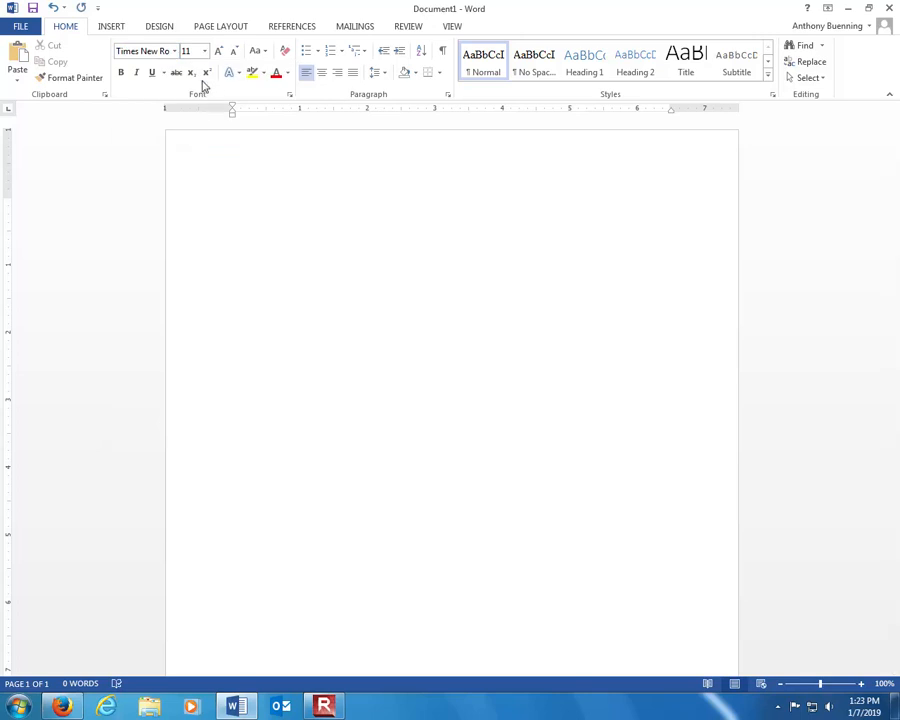
pyautogui.click(175, 52)
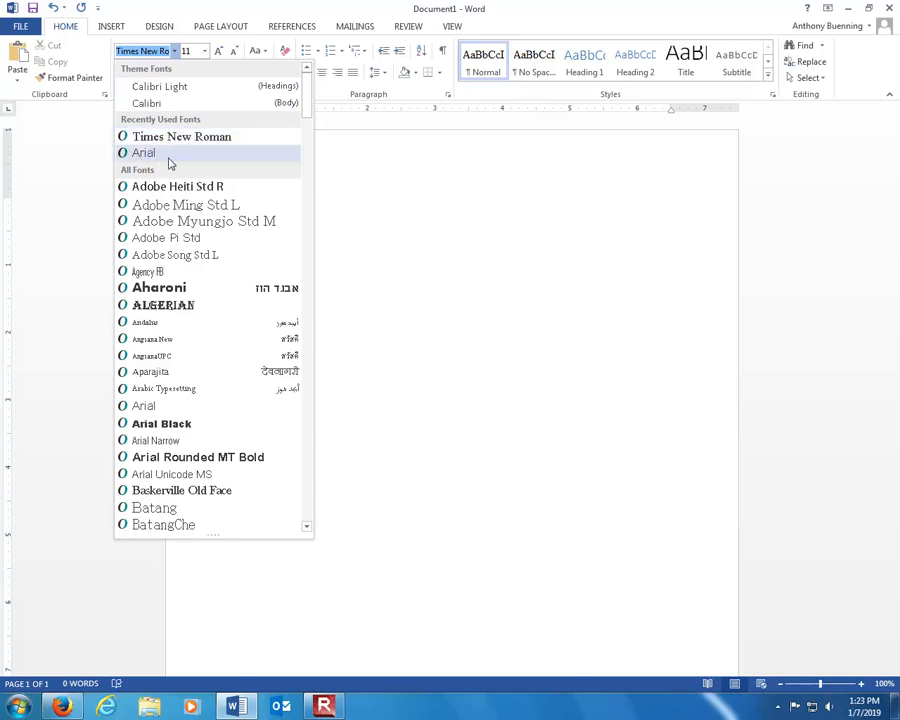
pyautogui.write('Times')
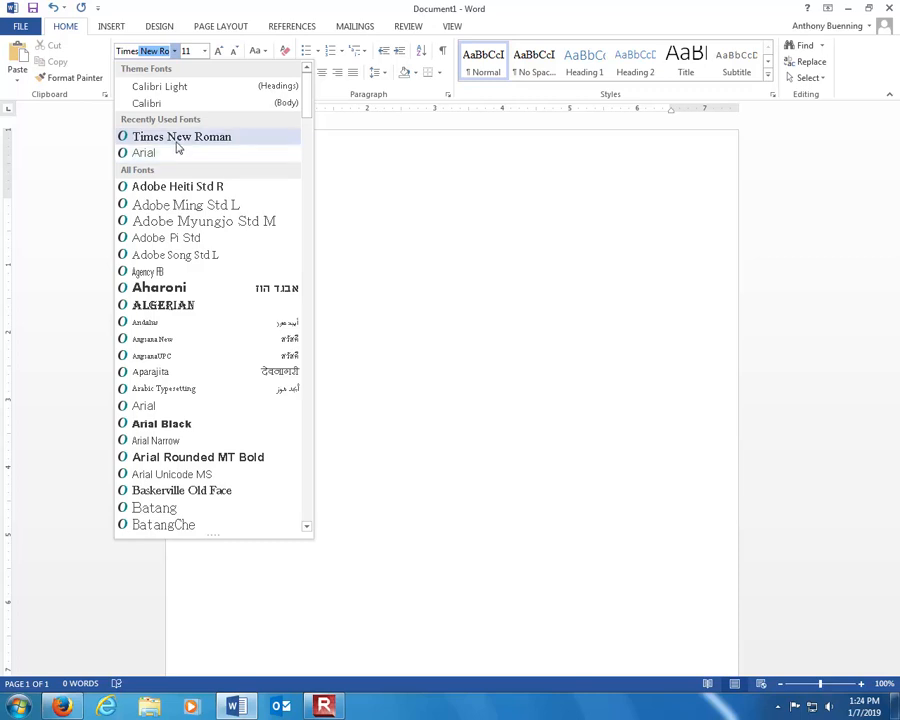
pyautogui.click(205, 55)
pyautogui.click(204, 55)
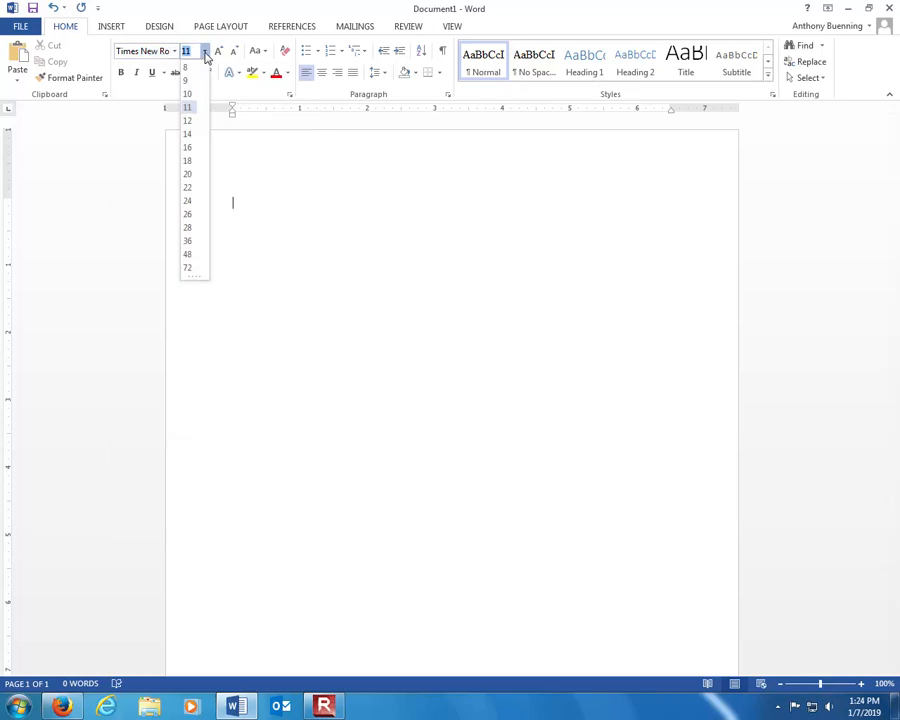
pyautogui.click(189, 122)
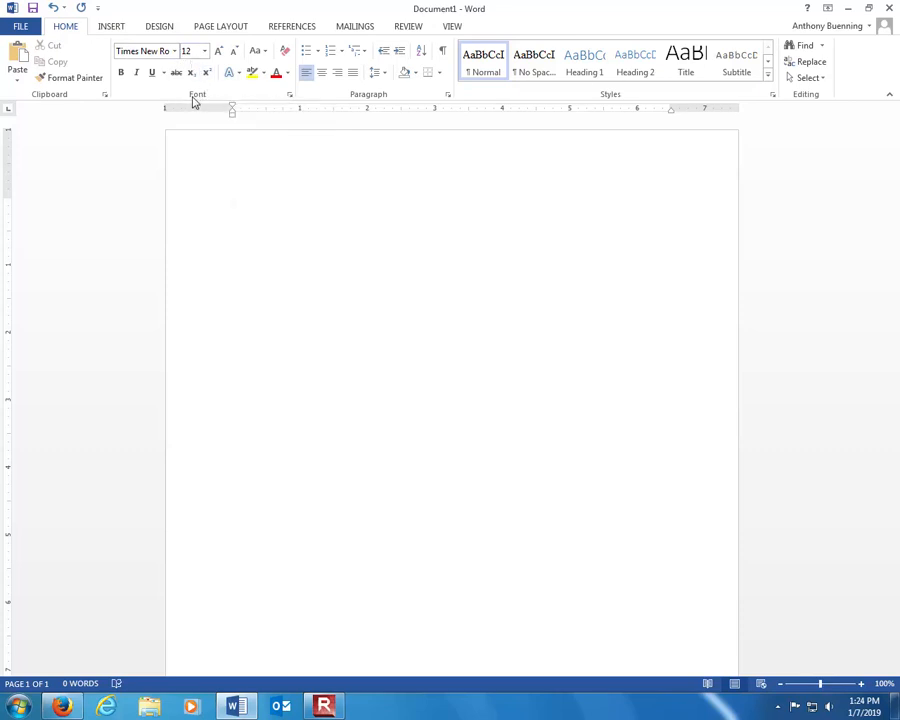
# In the Font dialog, save Times New Roman 12 as the default for all Normal-template documents
pyautogui.click(290, 96)
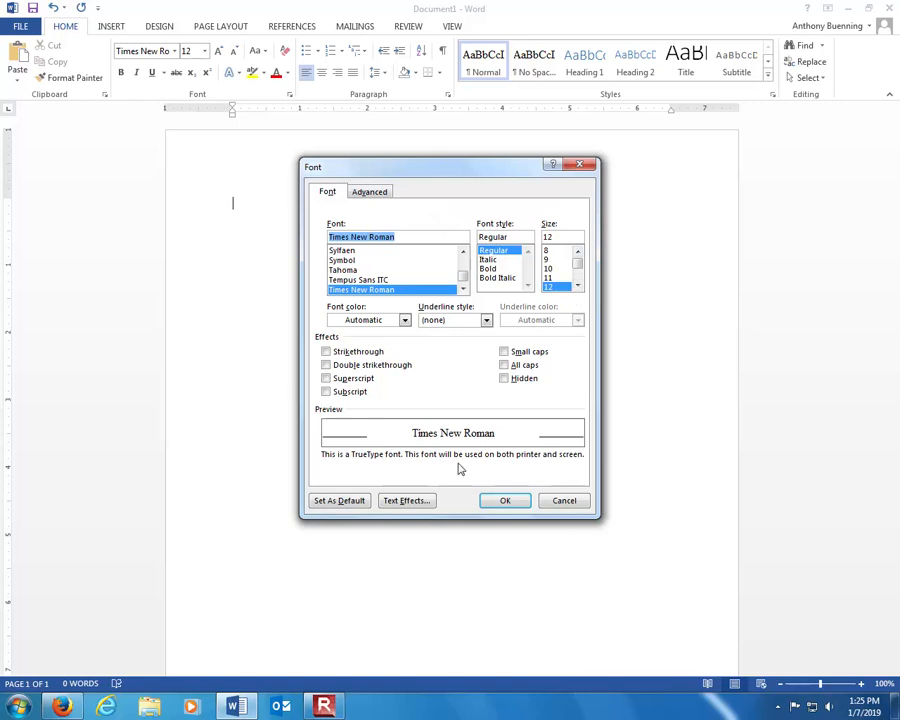
pyautogui.click(338, 501)
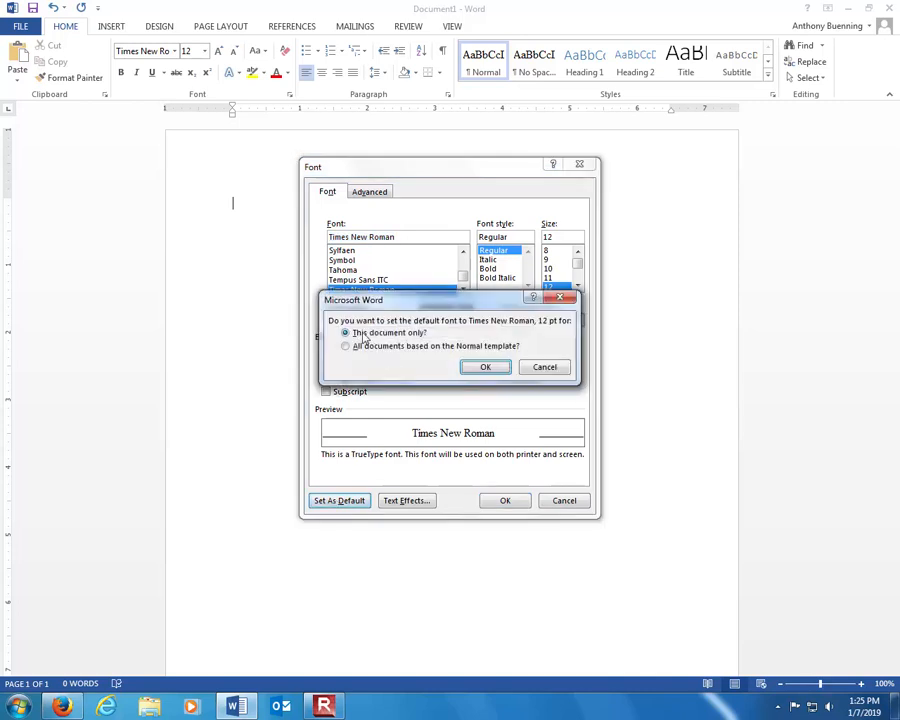
pyautogui.click(366, 347)
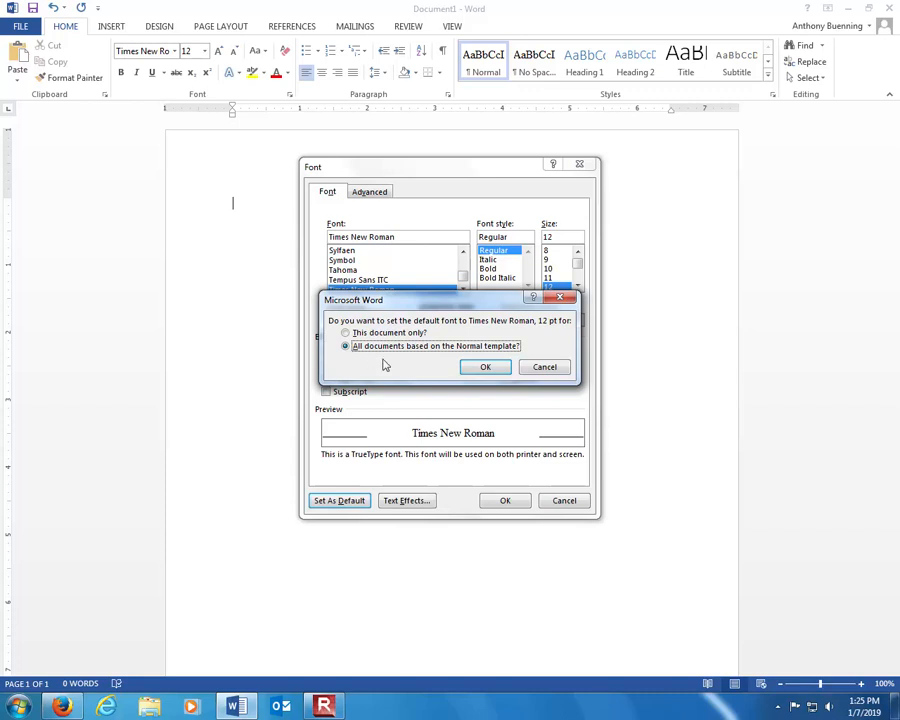
pyautogui.click(486, 370)
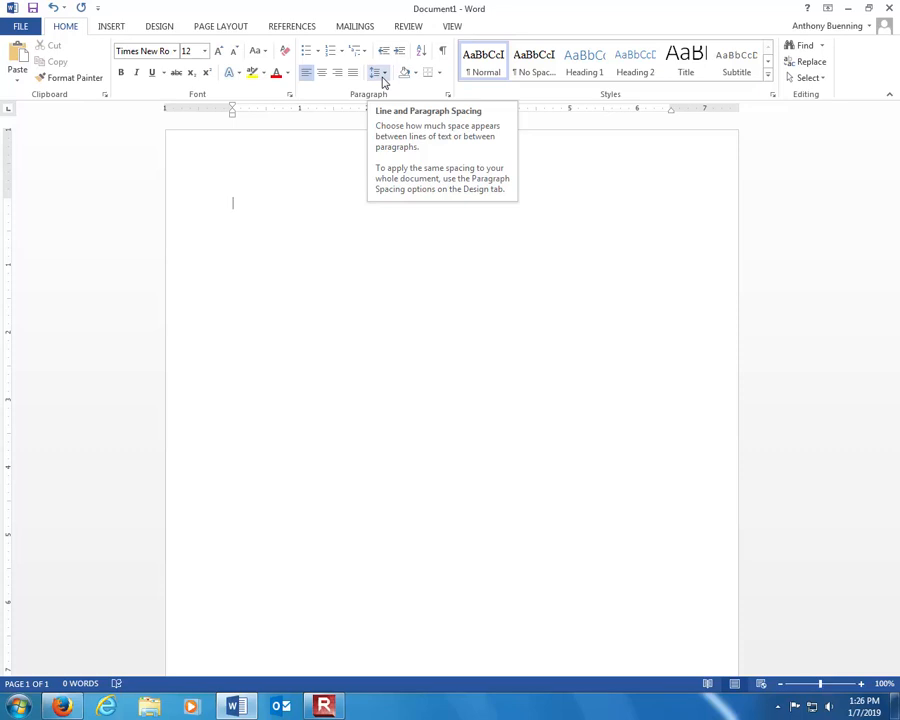
# Switch the document's line spacing to 2.0 (double)
pyautogui.click(382, 76)
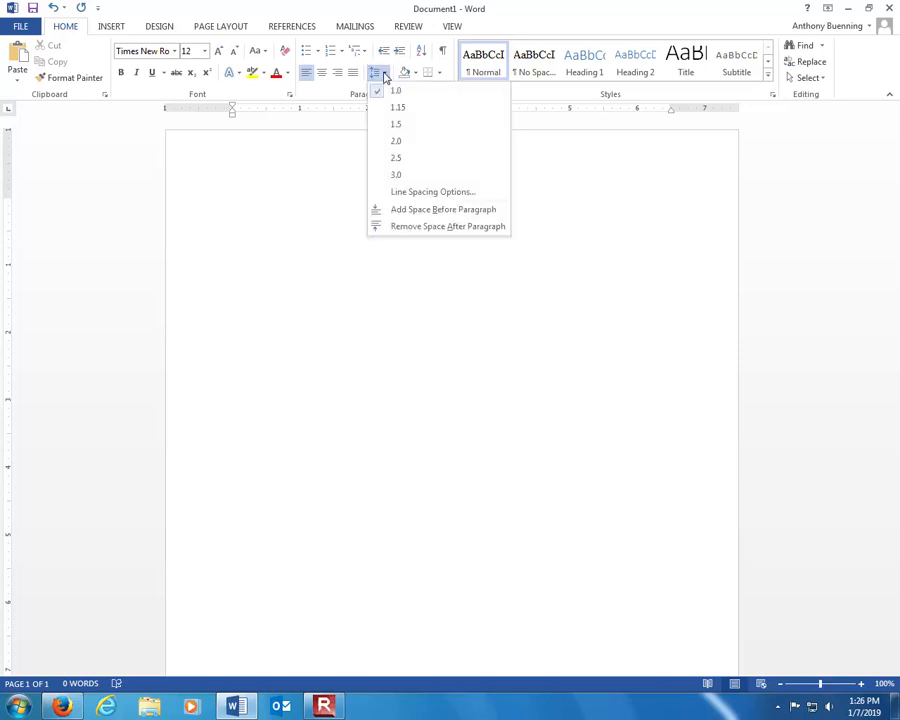
pyautogui.click(399, 143)
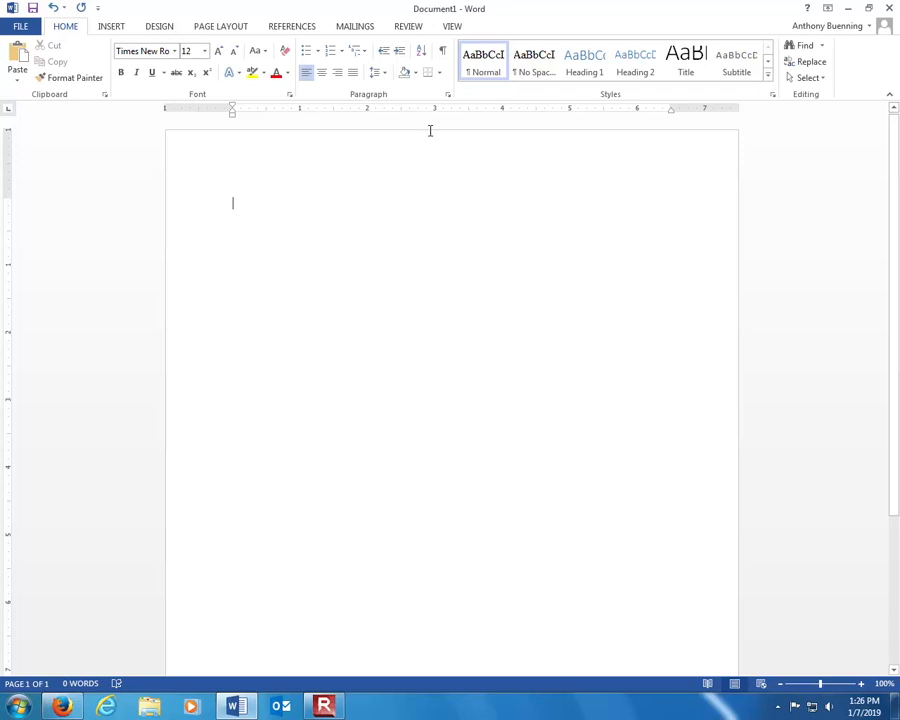
pyautogui.click(387, 74)
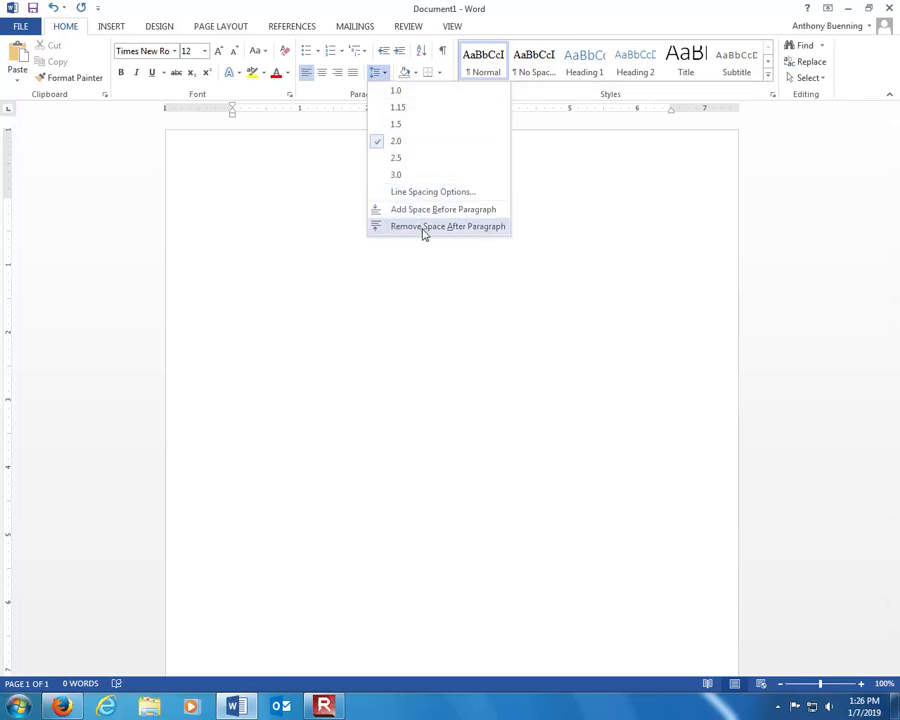
pyautogui.click(540, 209)
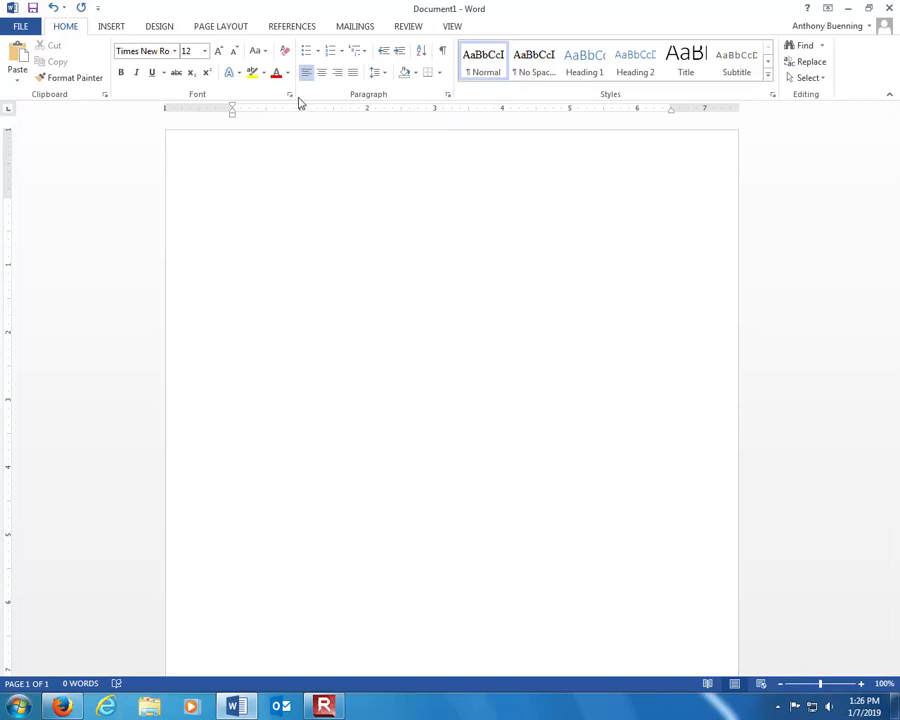
# Set spacing After to 0 pt with Double line spacing, and make it the Normal-template default
pyautogui.click(448, 95)
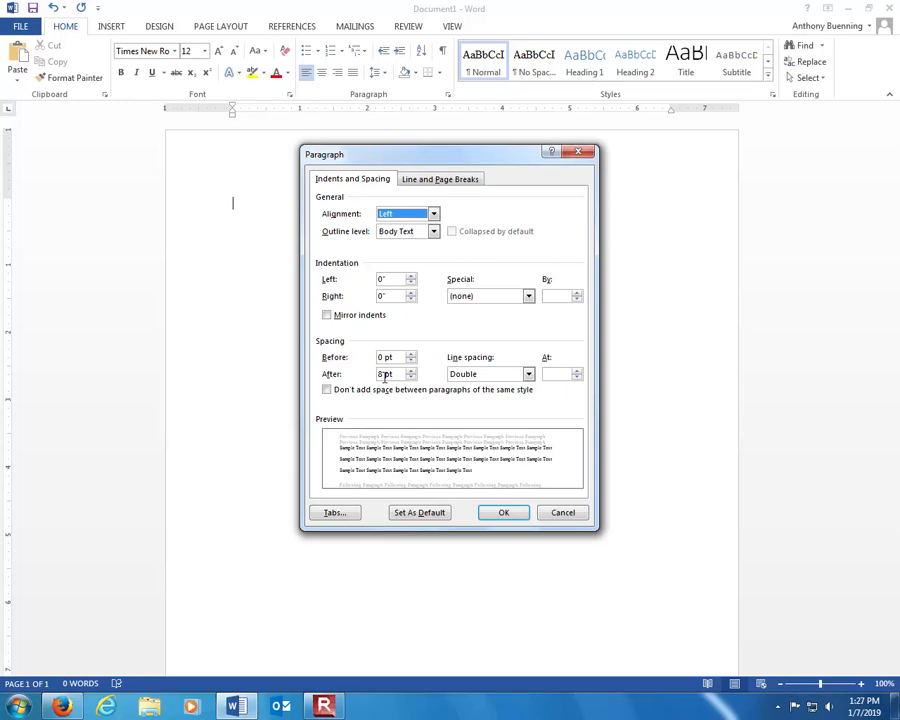
pyautogui.click(385, 375)
pyautogui.press('BackSpace')
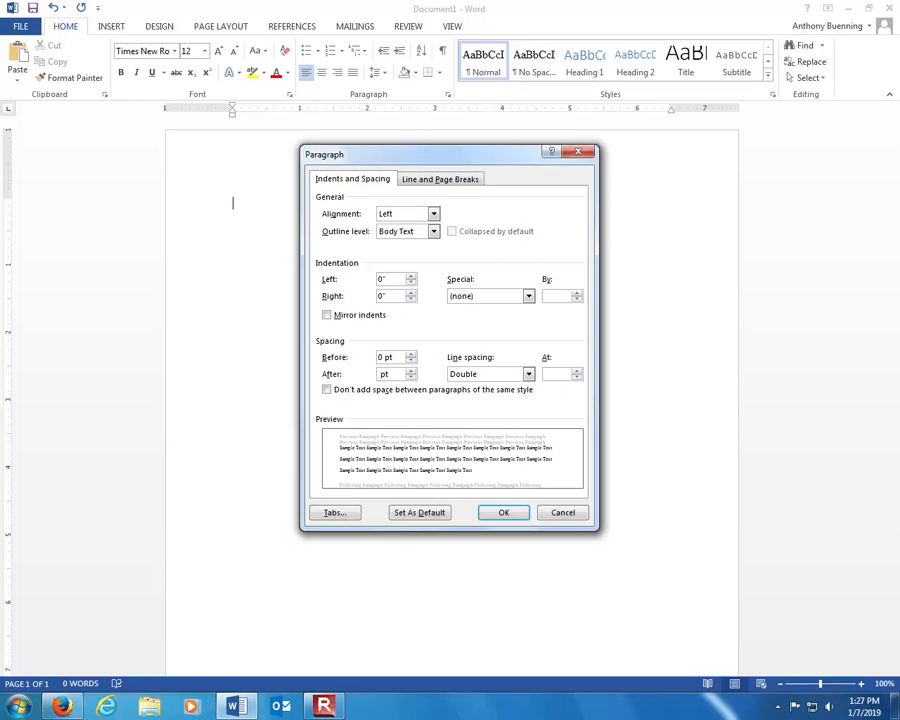
pyautogui.write('0')
pyautogui.click(528, 374)
pyautogui.click(510, 402)
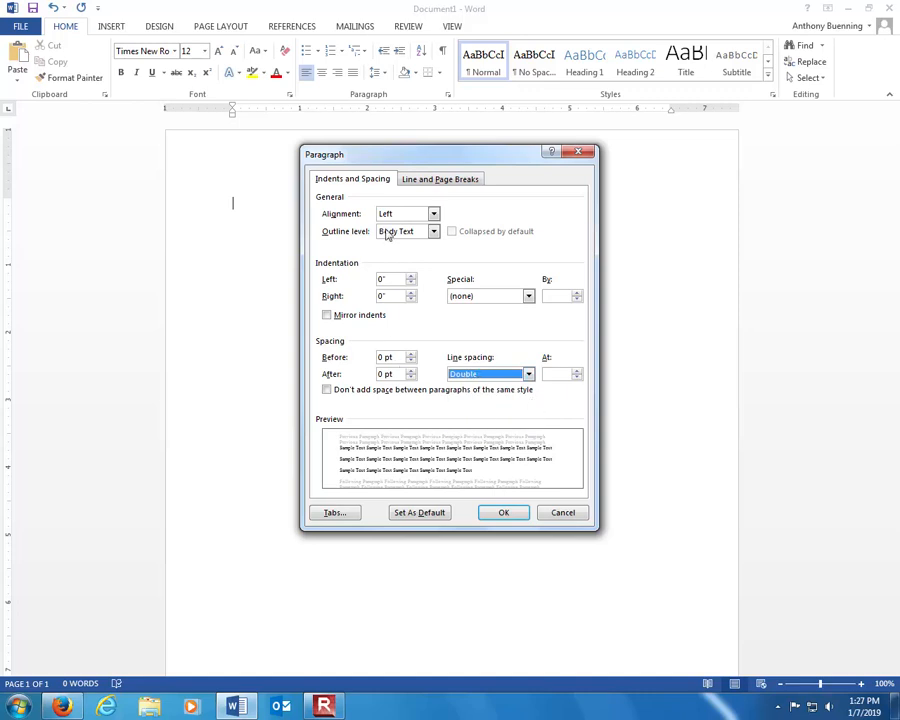
pyautogui.click(417, 514)
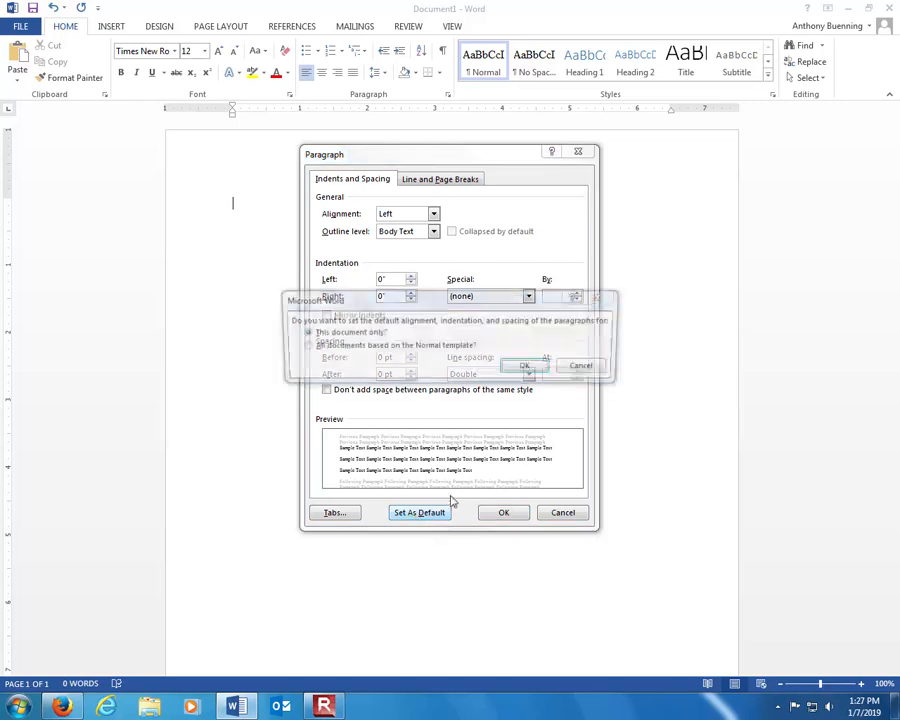
pyautogui.click(370, 346)
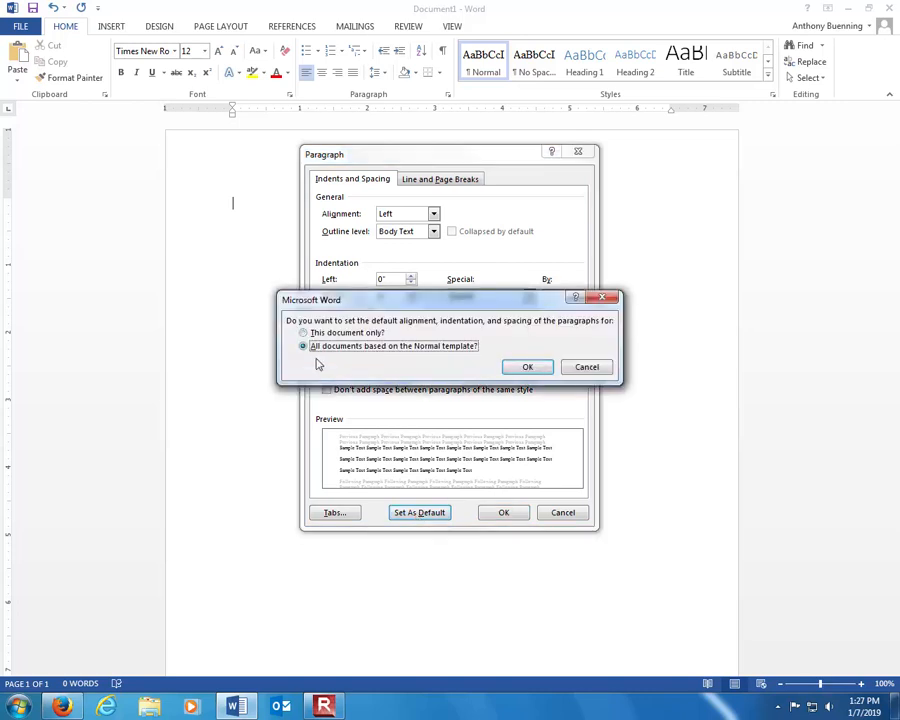
pyautogui.click(519, 367)
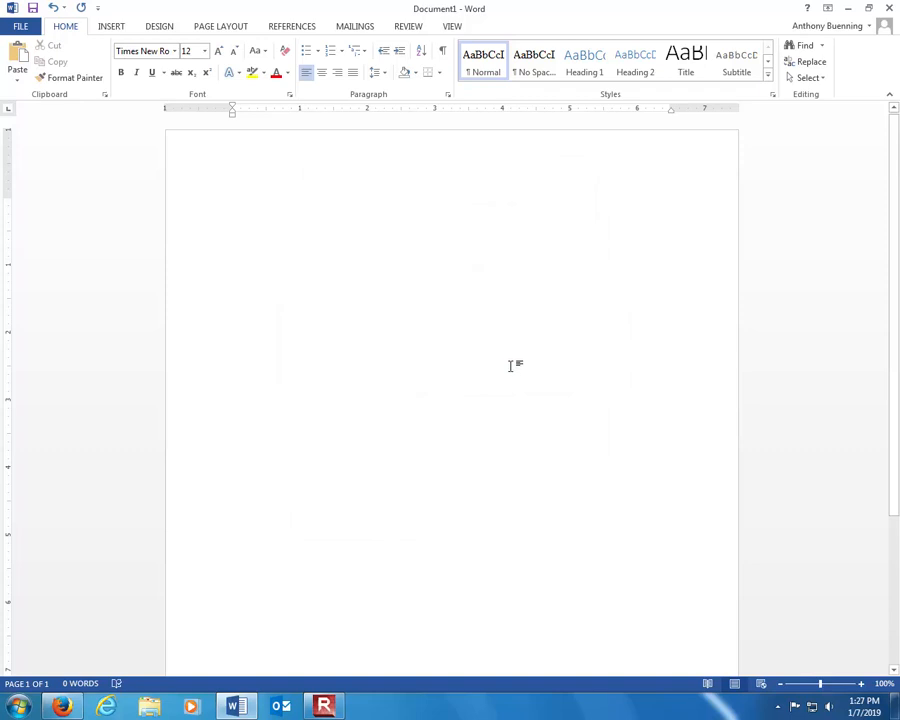
# Confirm in the Paragraph dialog that special indentation stays at none, then accept
pyautogui.click(448, 96)
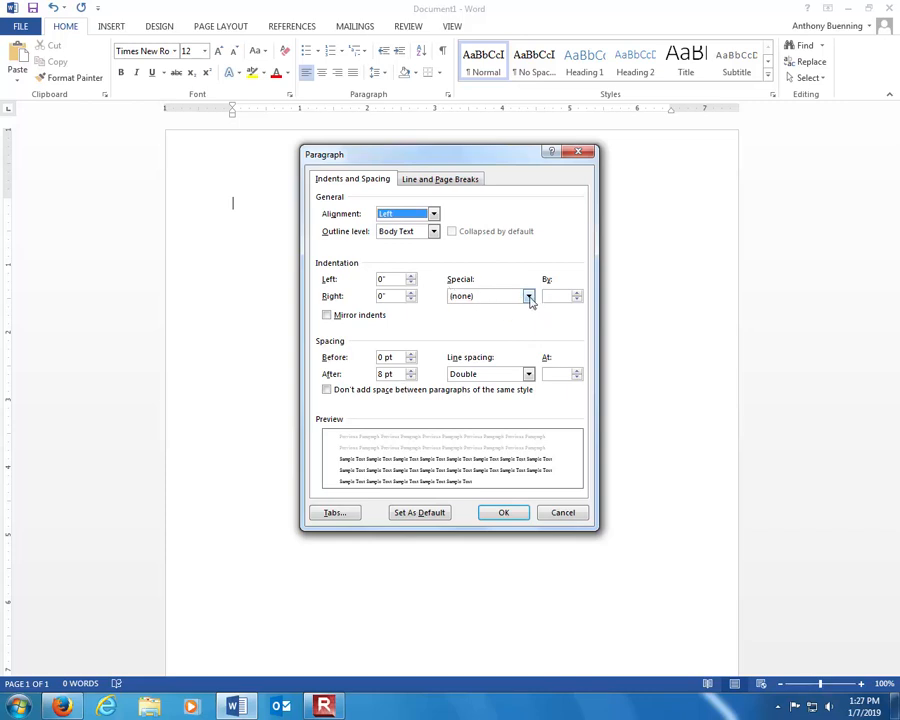
pyautogui.click(529, 297)
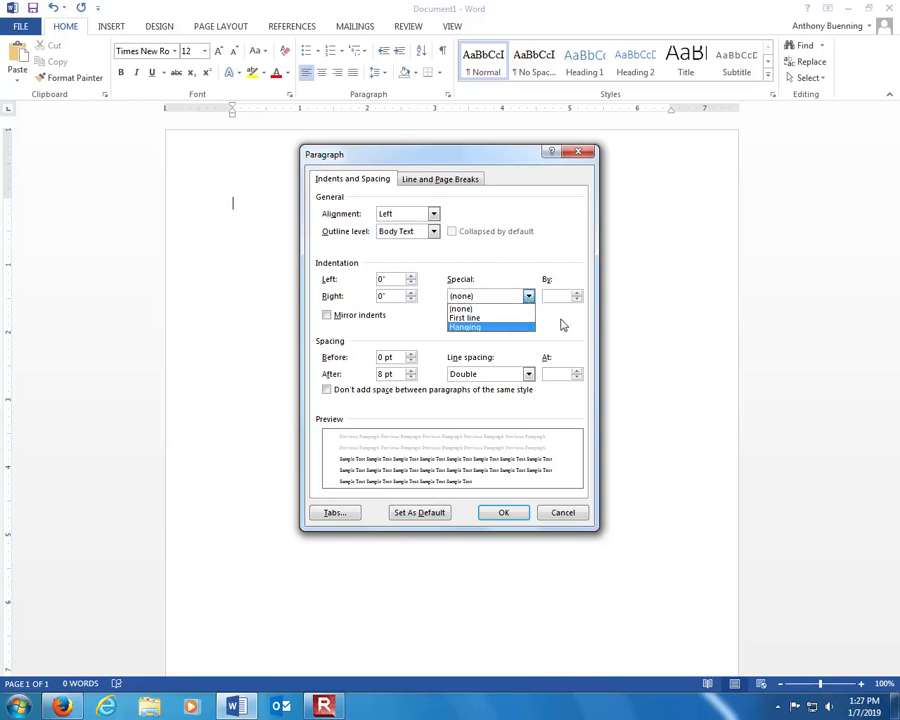
pyautogui.click(561, 324)
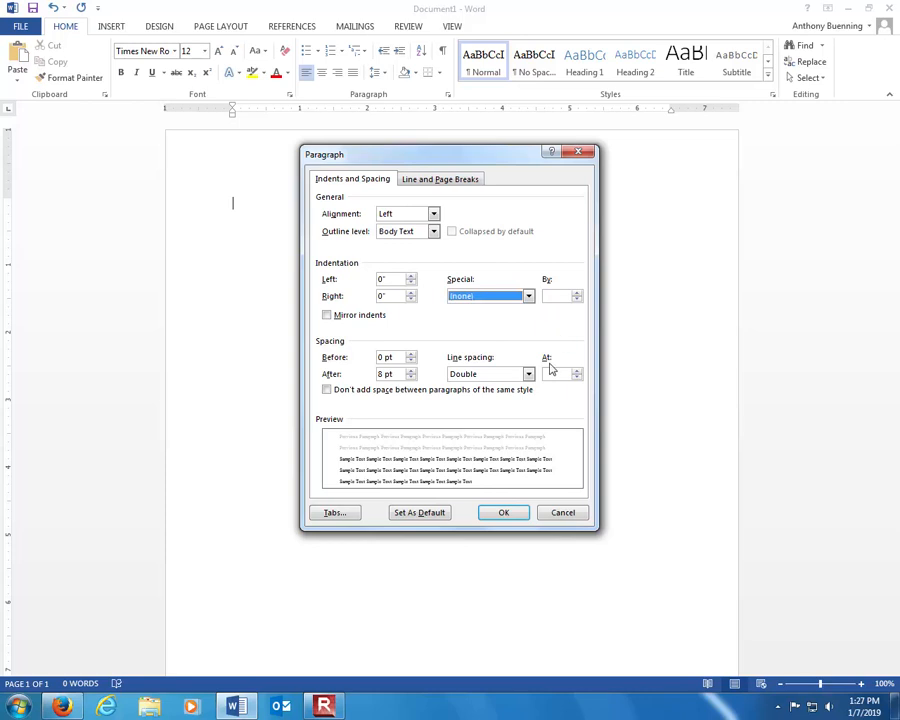
pyautogui.click(505, 513)
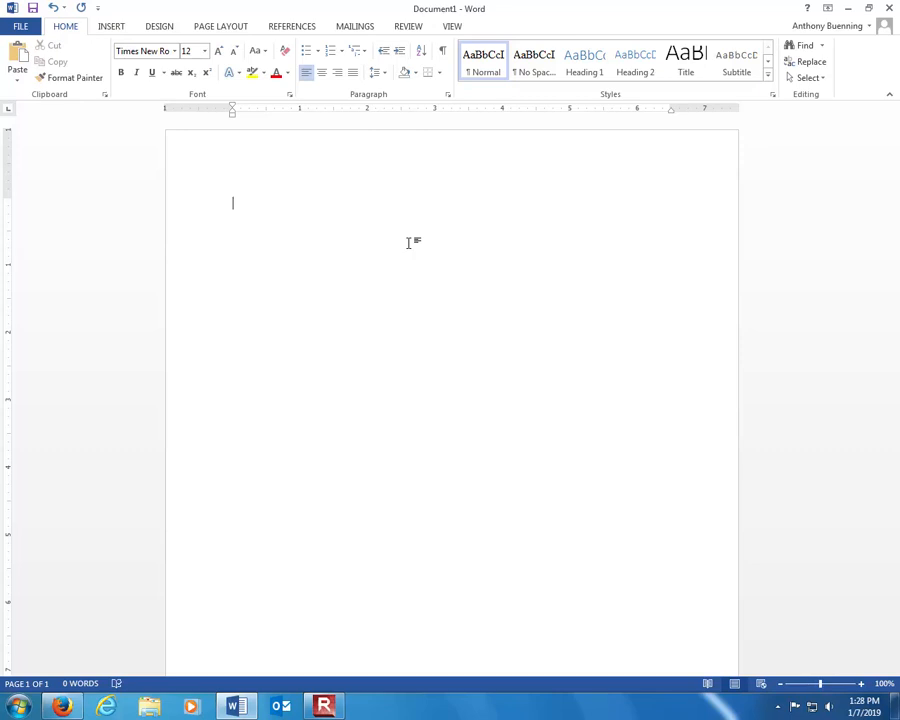
pyautogui.doubleClick(302, 163)
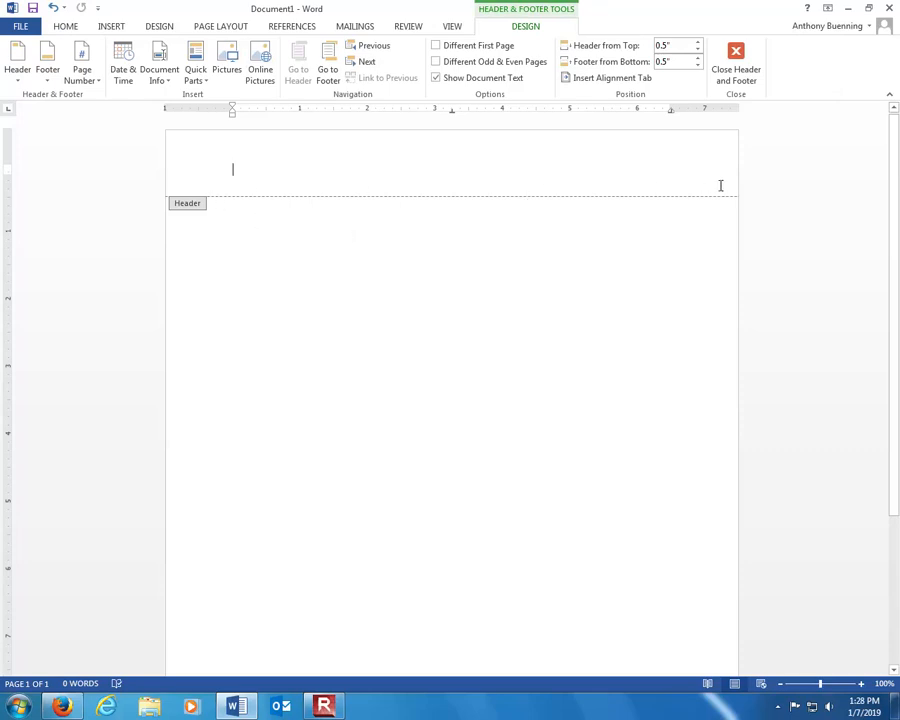
pyautogui.doubleClick(278, 216)
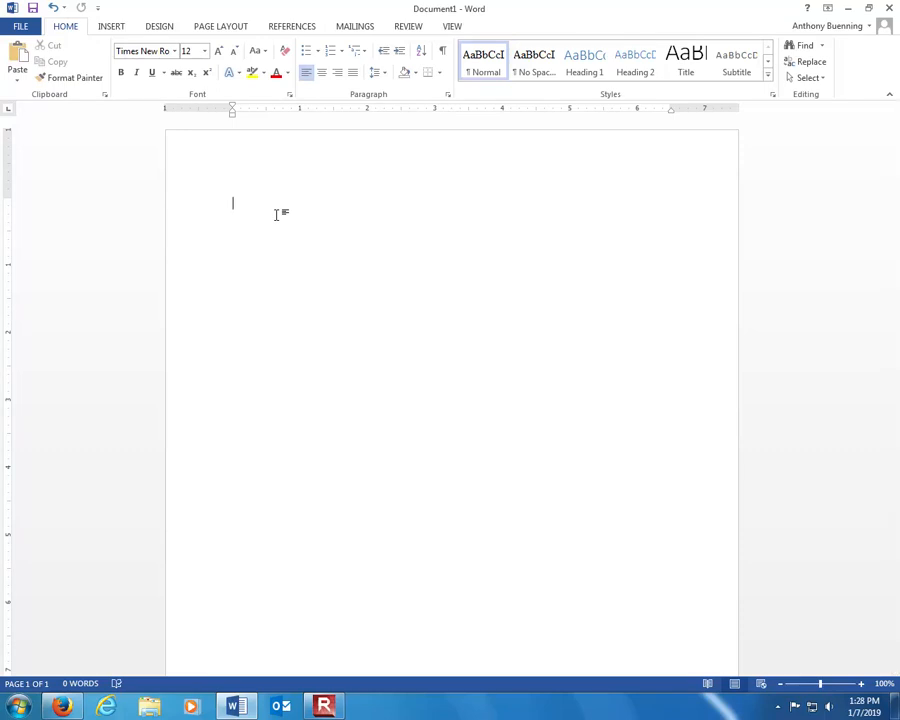
# Type the student's name, then replace the class placeholder with the course code ENGL 1302.H90C
pyautogui.write('Tony Buen')
pyautogui.write('ning')
pyautogui.write('Class (')
pyautogui.write('Section')
pyautogui.press('BackSpace')
pyautogui.press('BackSpace')
pyautogui.press('BackSpace')
pyautogui.press('BackSpace')
pyautogui.press('BackSpace')
pyautogui.press('BackSpace')
pyautogui.press('BackSpace')
pyautogui.press('BackSpace')
pyautogui.write('Class and Section number')
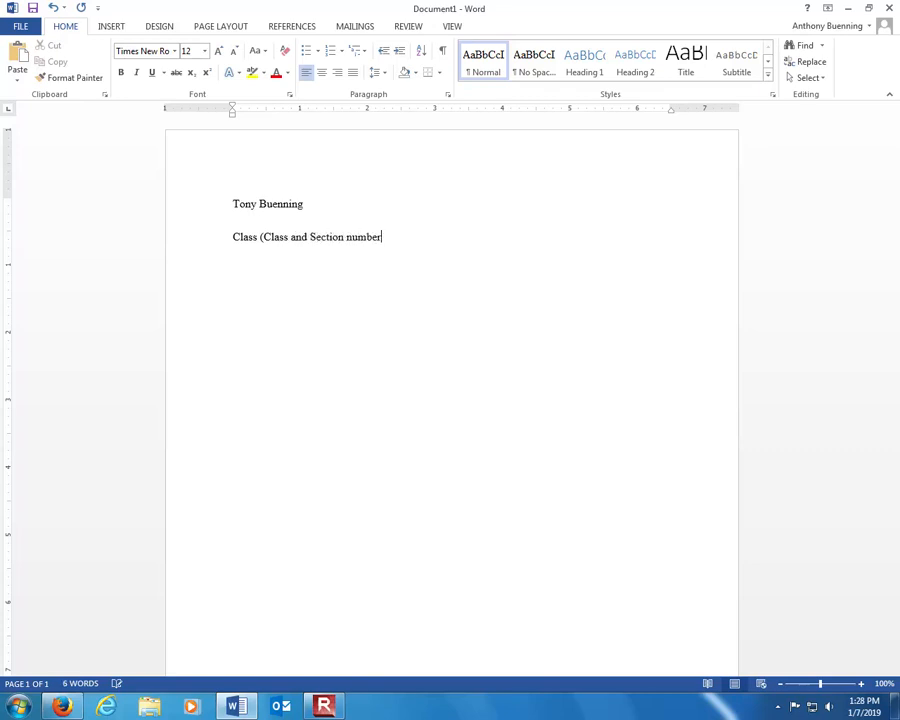
pyautogui.write(')')
pyautogui.moveTo(231, 237); pyautogui.dragTo(386, 237)
pyautogui.press('BackSpace')
pyautogui.write('ENGL 1302.H90C')
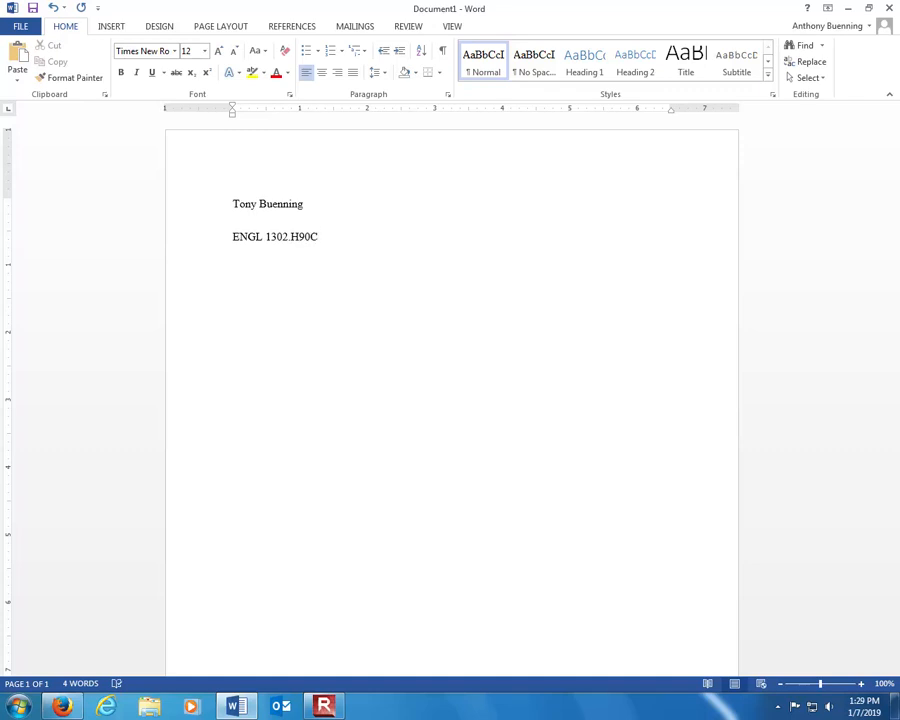
pyautogui.press('Return')
# Add the instructor's name, 'Type of Assignment', and the date 7 January 2019
pyautogui.write('Prof. Buenning')
pyautogui.press('Return')
pyautogui.write('Ty')
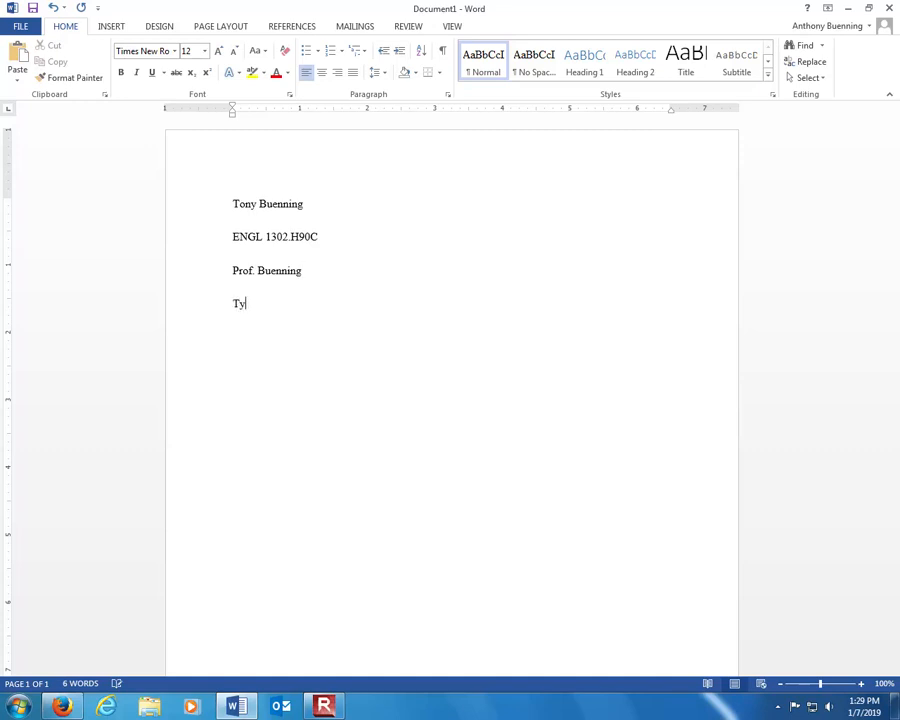
pyautogui.write('pe of Assignment')
pyautogui.press('Return')
pyautogui.write('7 Ja')
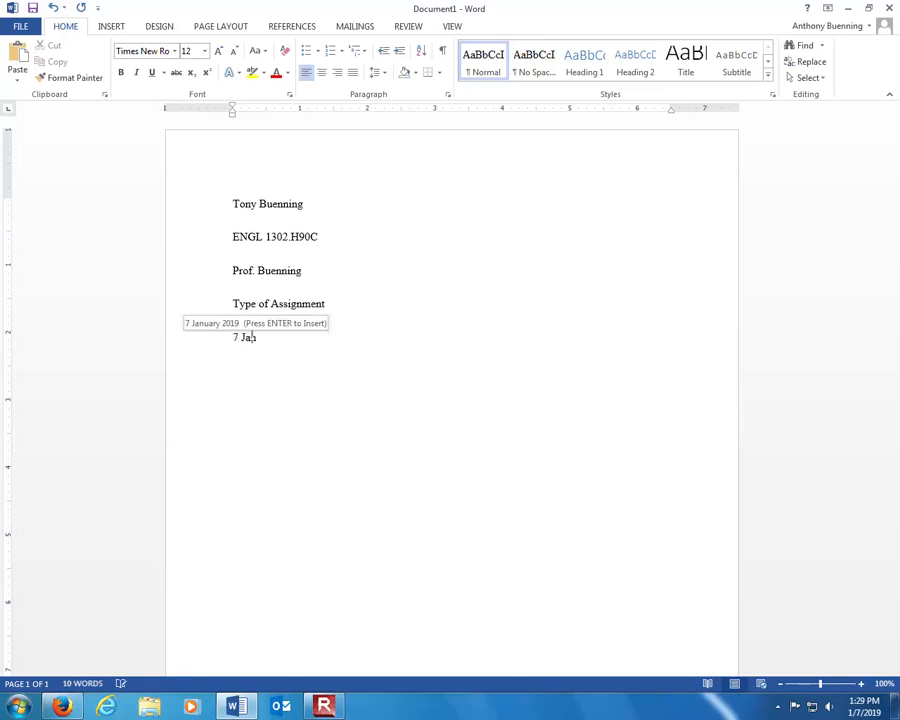
pyautogui.write('nuary 2019')
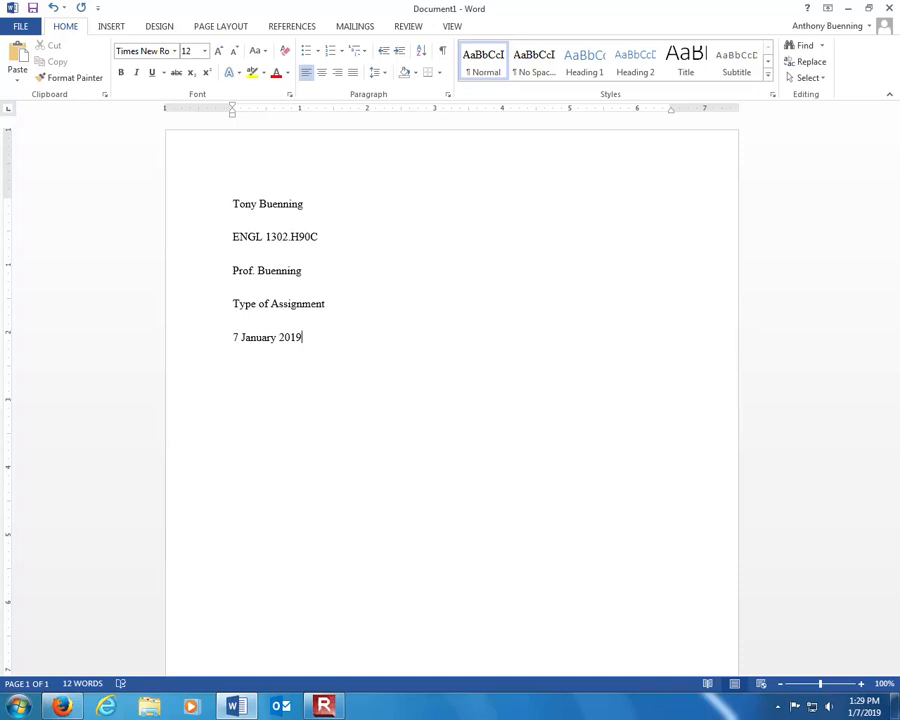
# Select all text and make 0 pt after-paragraph spacing the Normal-template default
pyautogui.moveTo(247, 231); pyautogui.dragTo(233, 200)
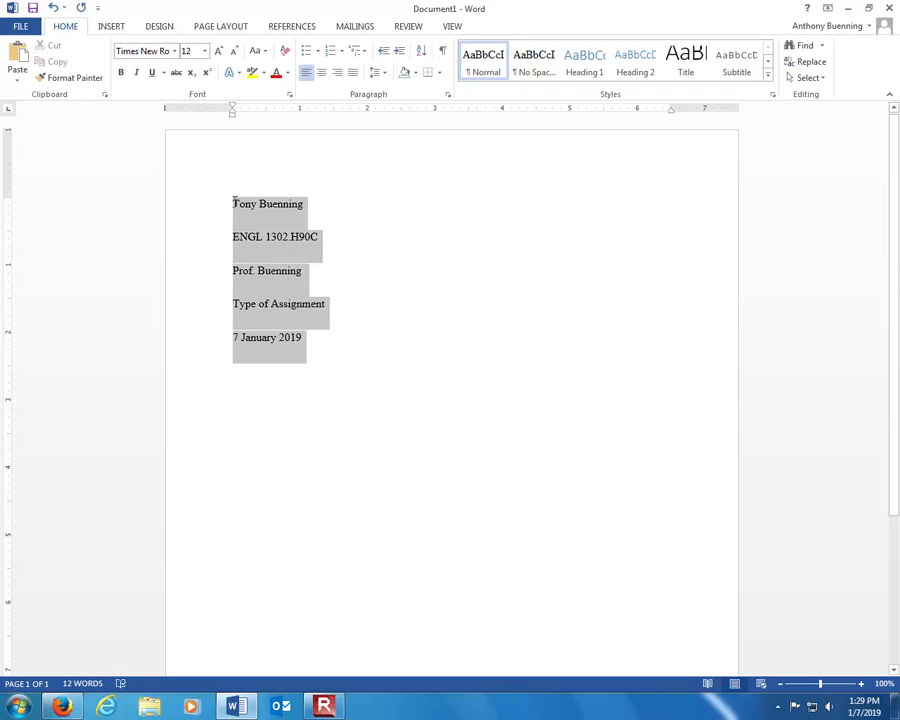
pyautogui.click(363, 364)
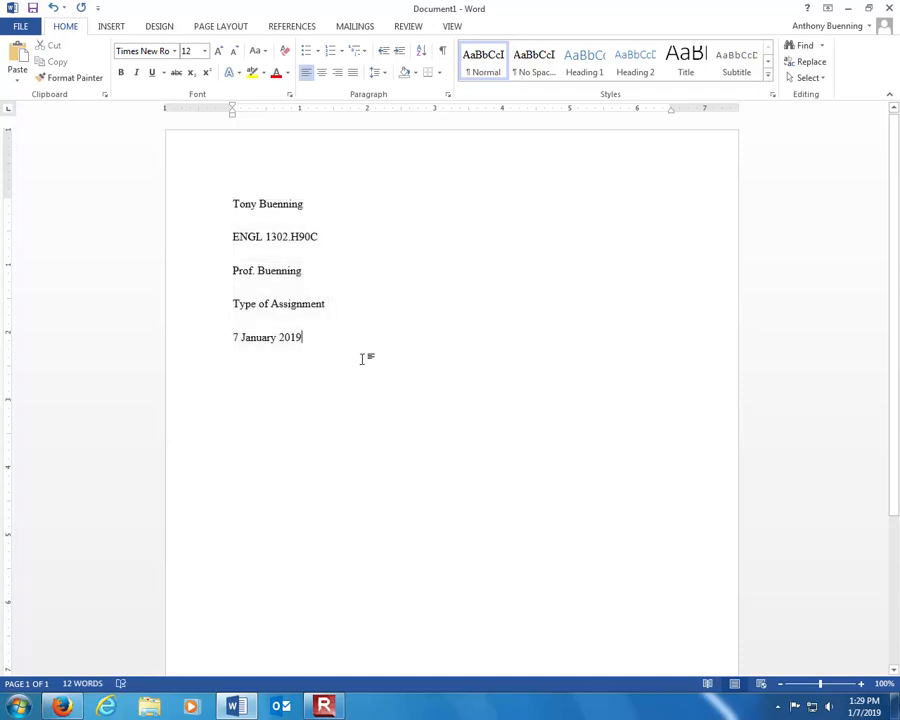
pyautogui.hotkey('ctrl', 'a')
pyautogui.click(448, 95)
pyautogui.click(410, 377)
pyautogui.click(410, 377)
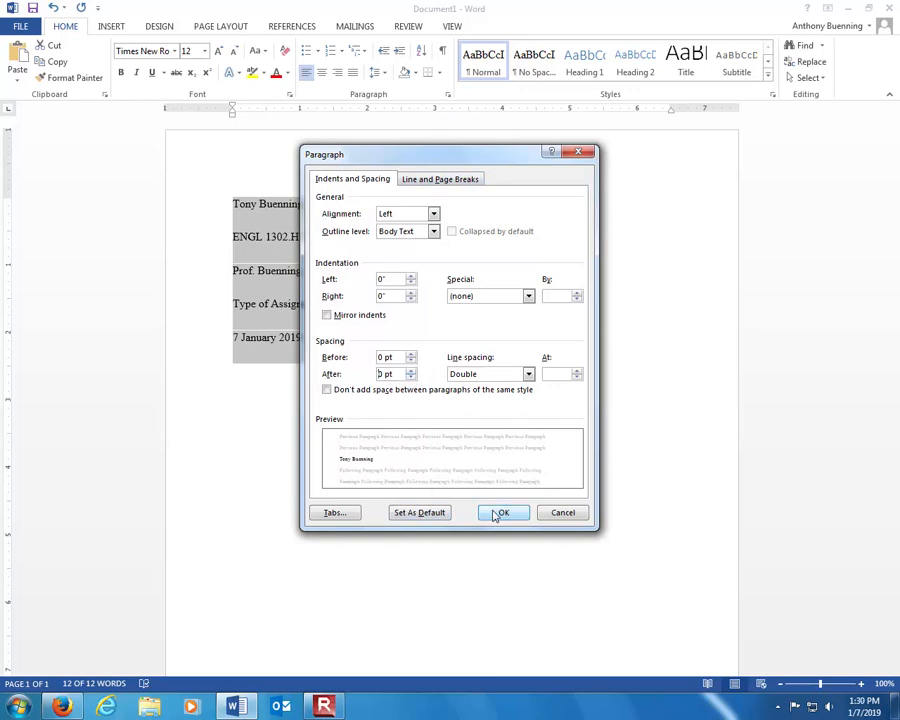
pyautogui.click(416, 514)
pyautogui.click(336, 346)
pyautogui.click(518, 367)
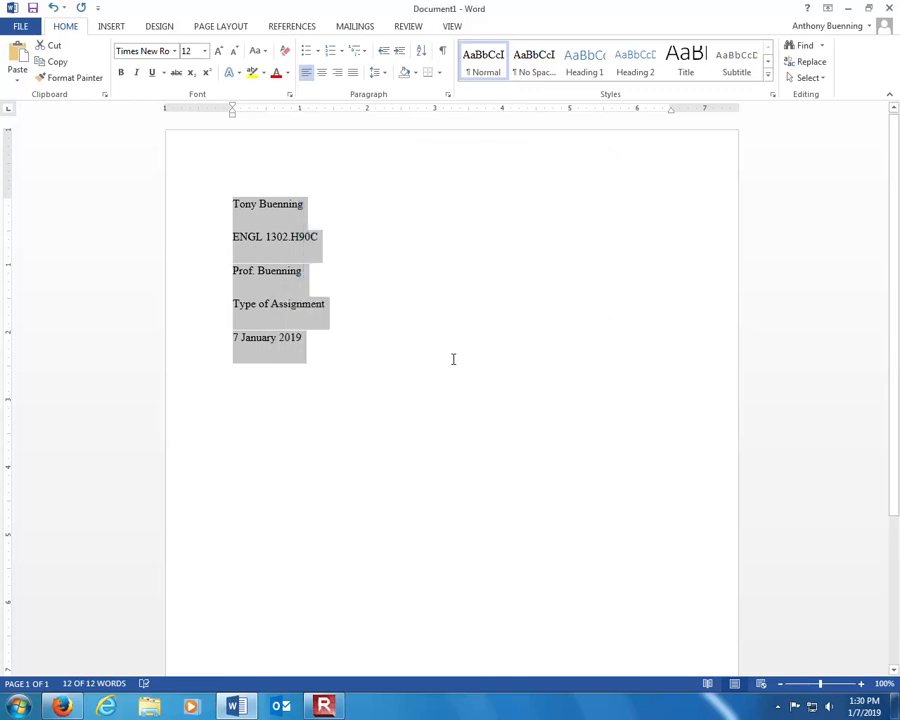
# Apply zero after-spacing to the heading lines, reconfirm it as default, and start a line below the date
pyautogui.click(449, 96)
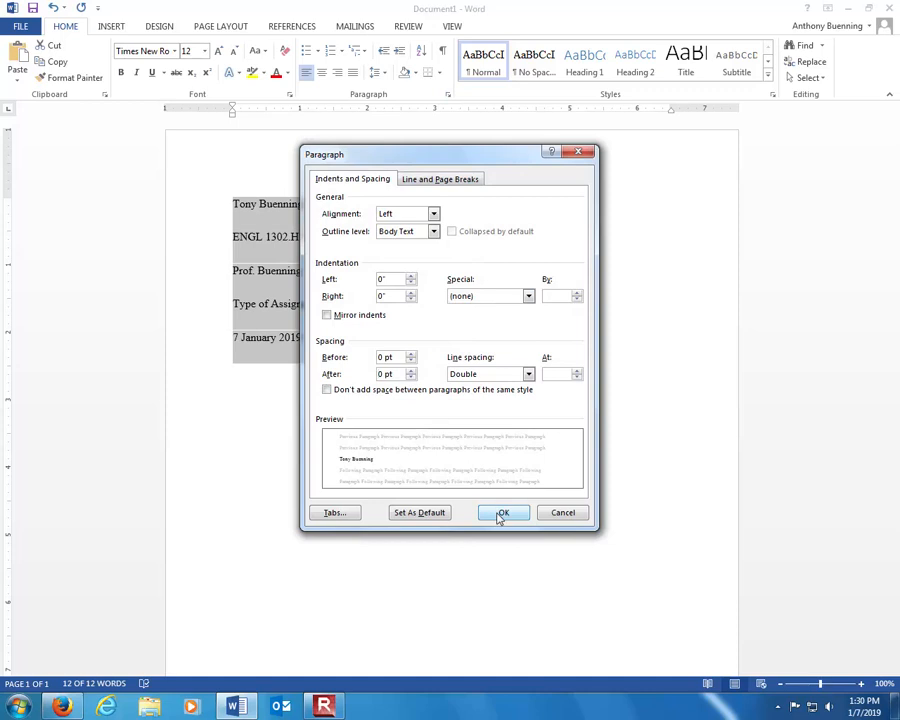
pyautogui.click(501, 514)
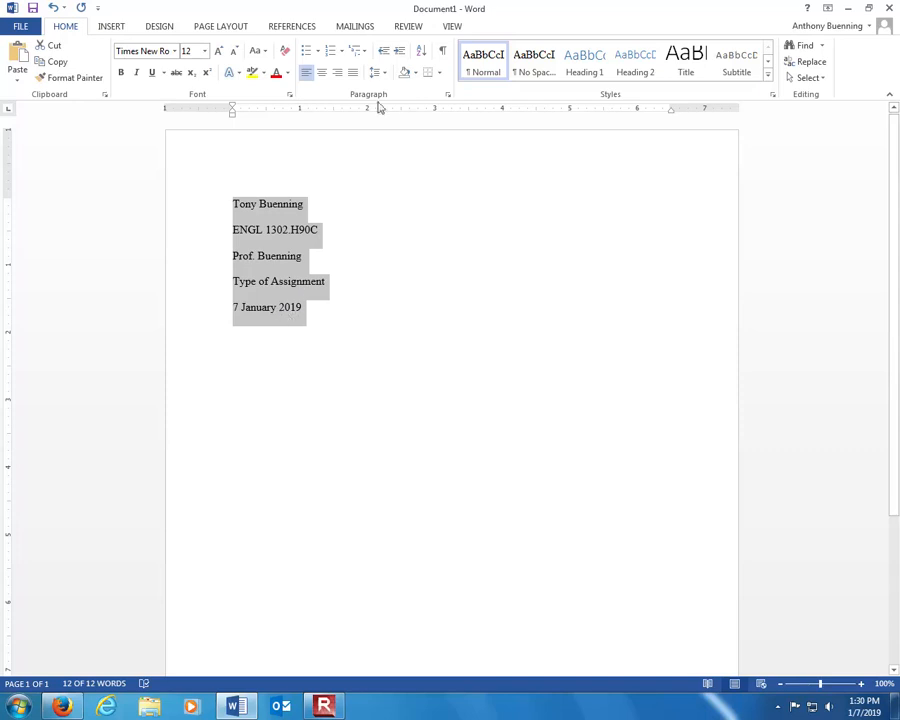
pyautogui.click(447, 94)
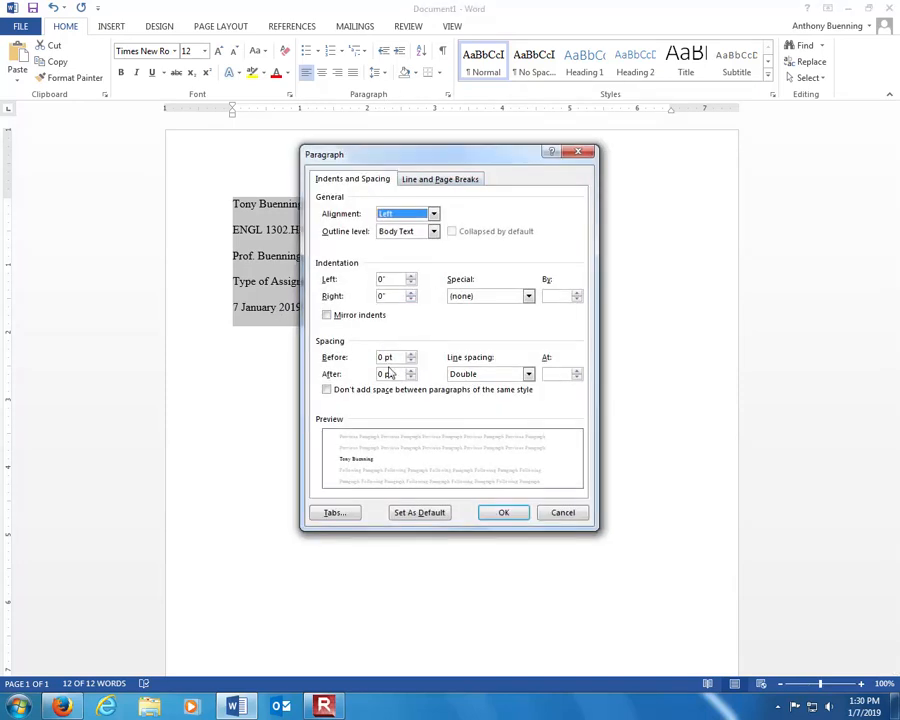
pyautogui.click(420, 511)
pyautogui.click(336, 345)
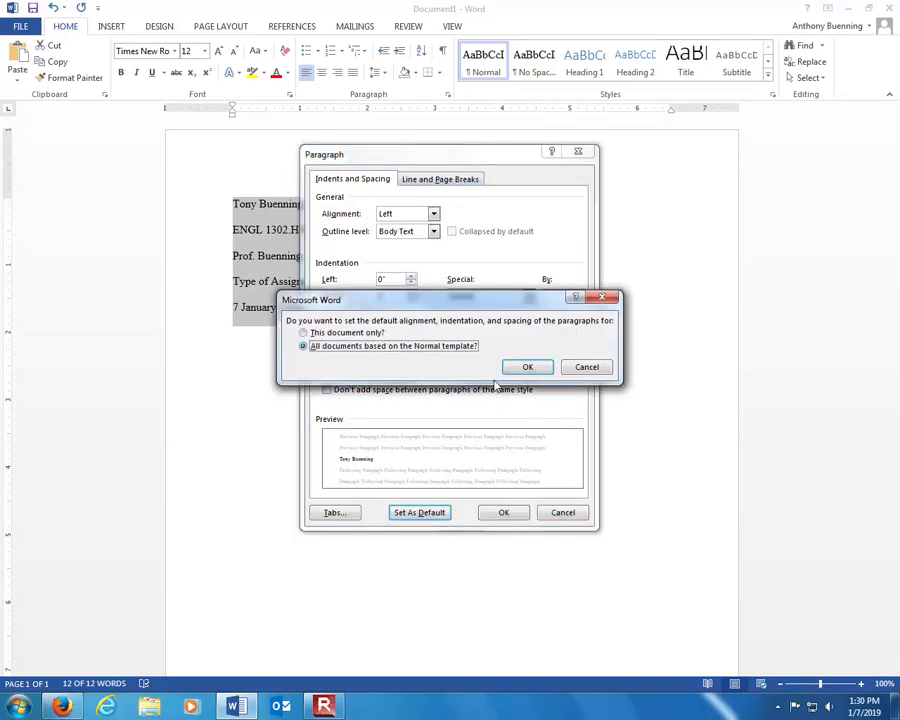
pyautogui.click(518, 367)
pyautogui.click(327, 328)
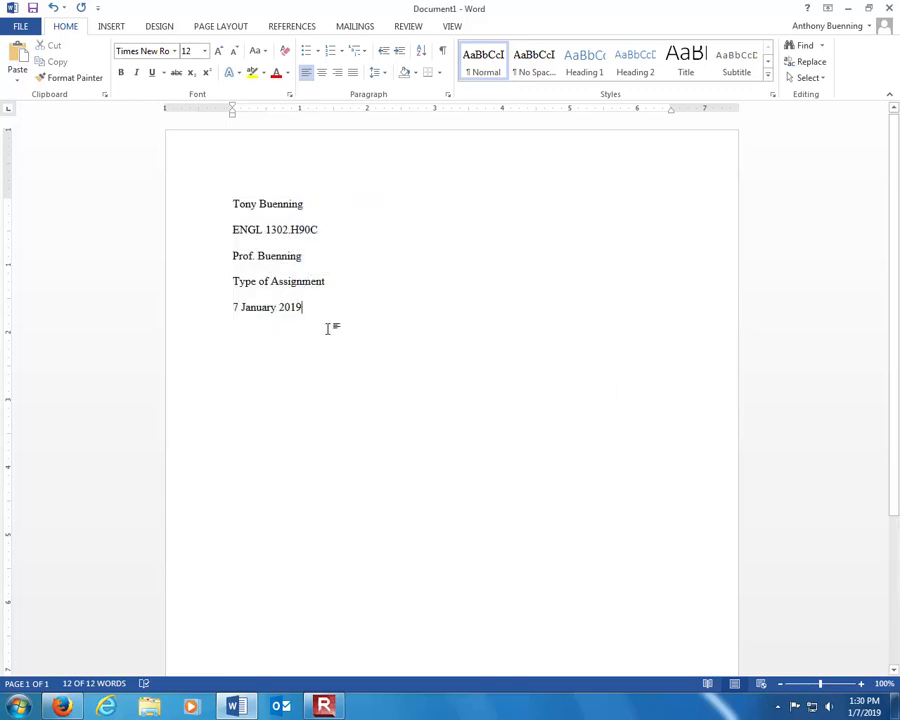
pyautogui.press('Return')
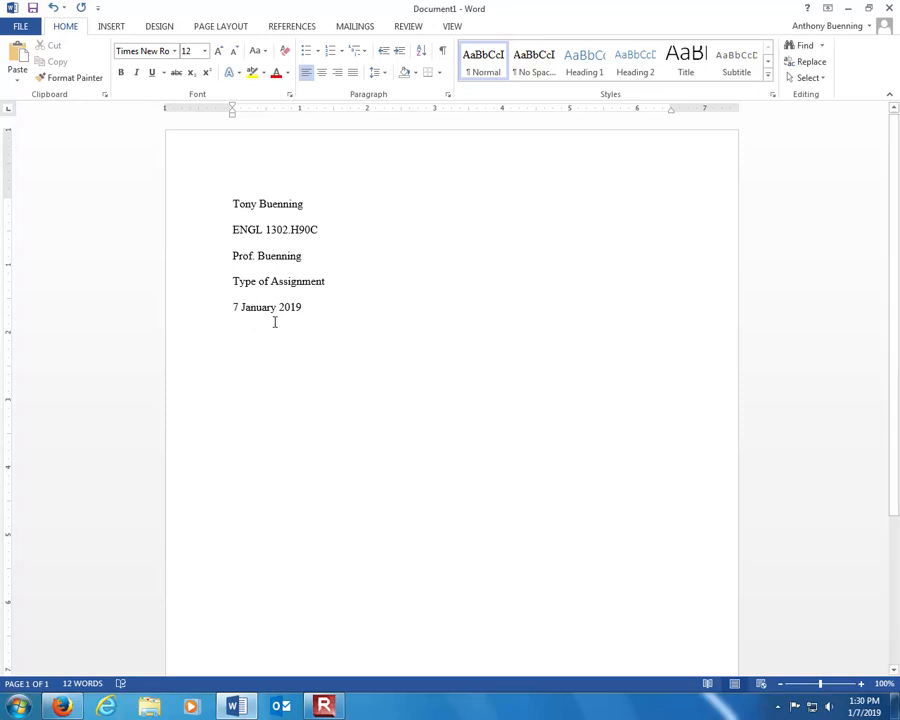
# Add a centred 'Title of Essay' line, then a left-aligned body line reading 'Start essay here.'
pyautogui.click(322, 74)
pyautogui.write('Ti')
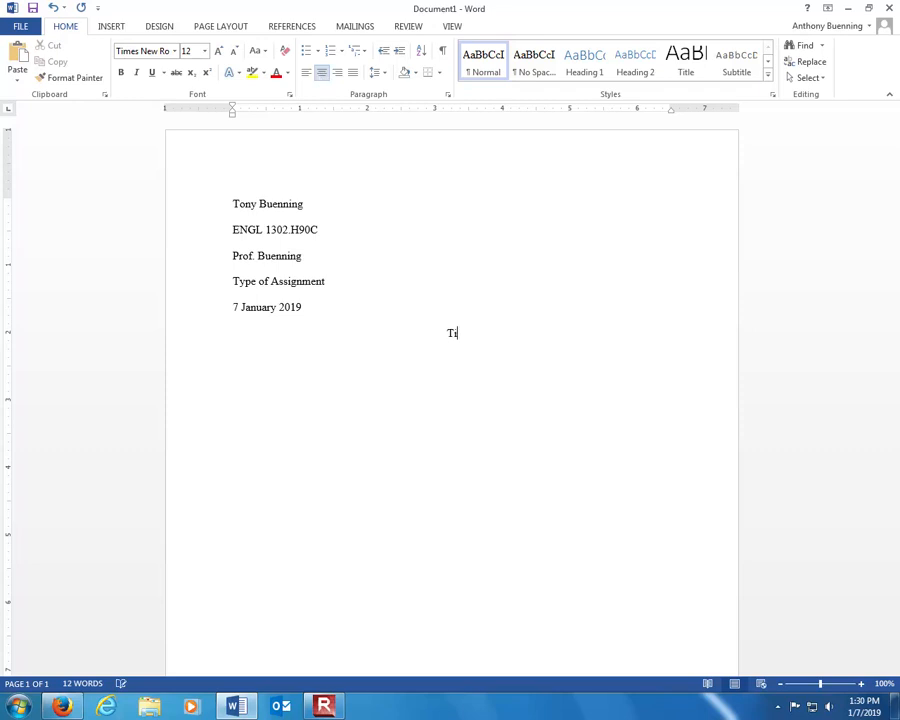
pyautogui.write('tle of Essay')
pyautogui.press('Return')
pyautogui.hotkey('ctrl', 'l')
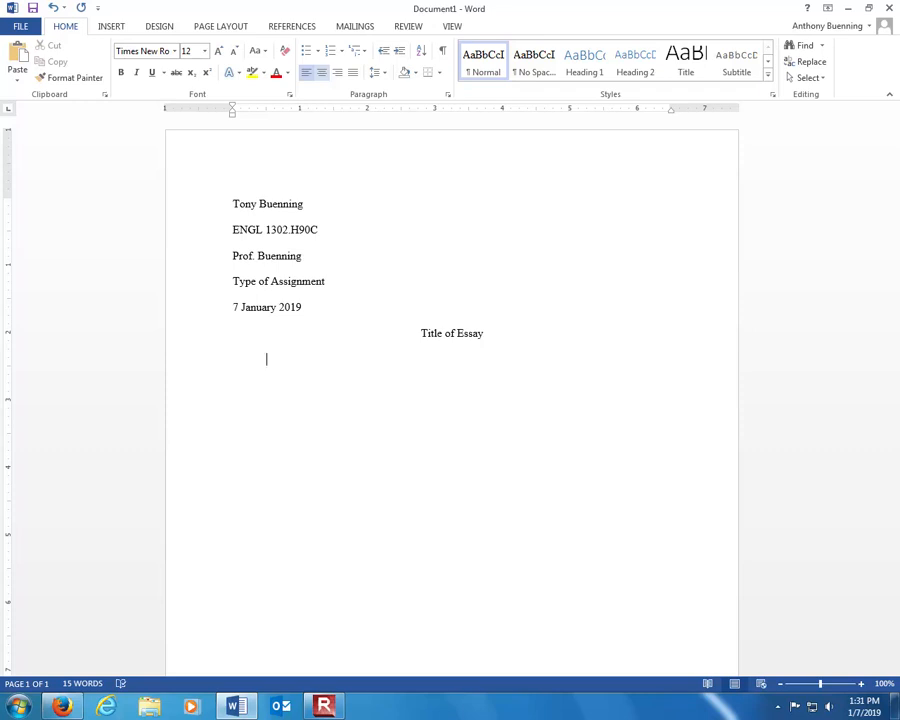
pyautogui.write('Start essay here.')
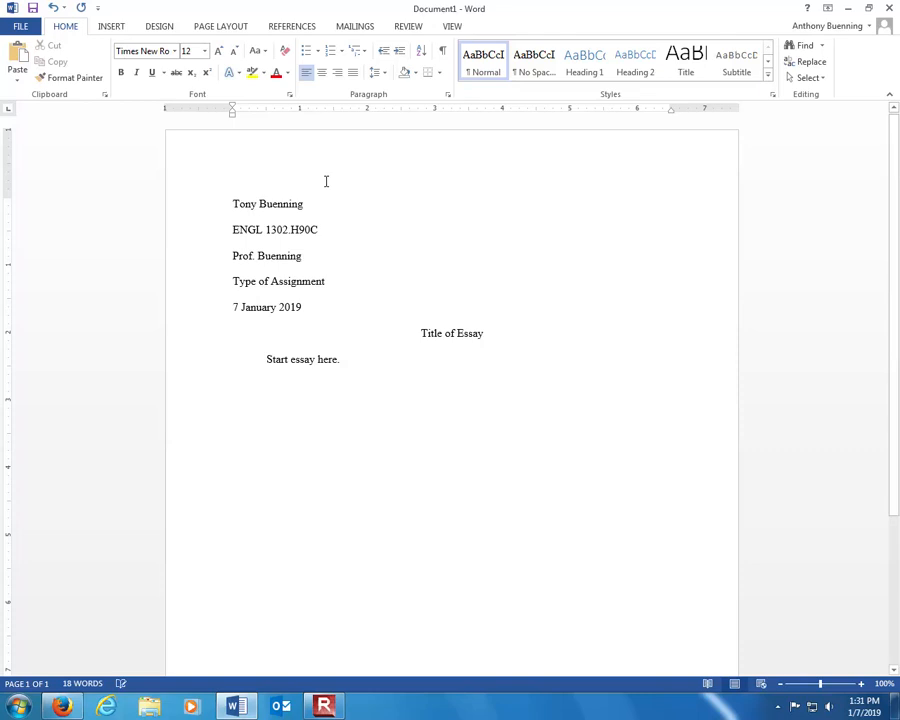
# Insert a Plain Number 3 page number at the top right with the student's surname before it
pyautogui.click(110, 26)
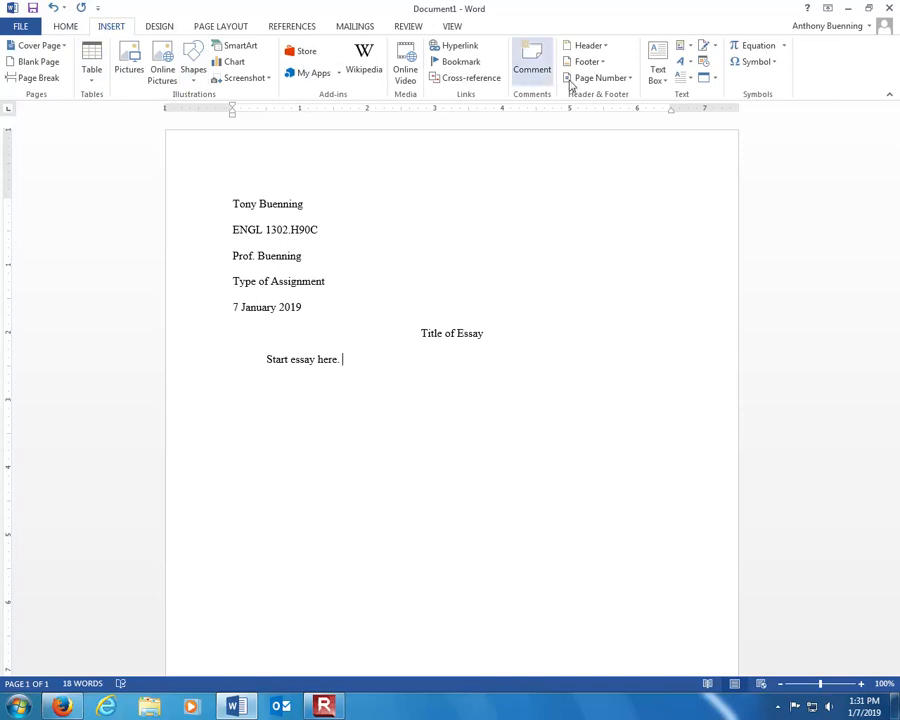
pyautogui.click(630, 80)
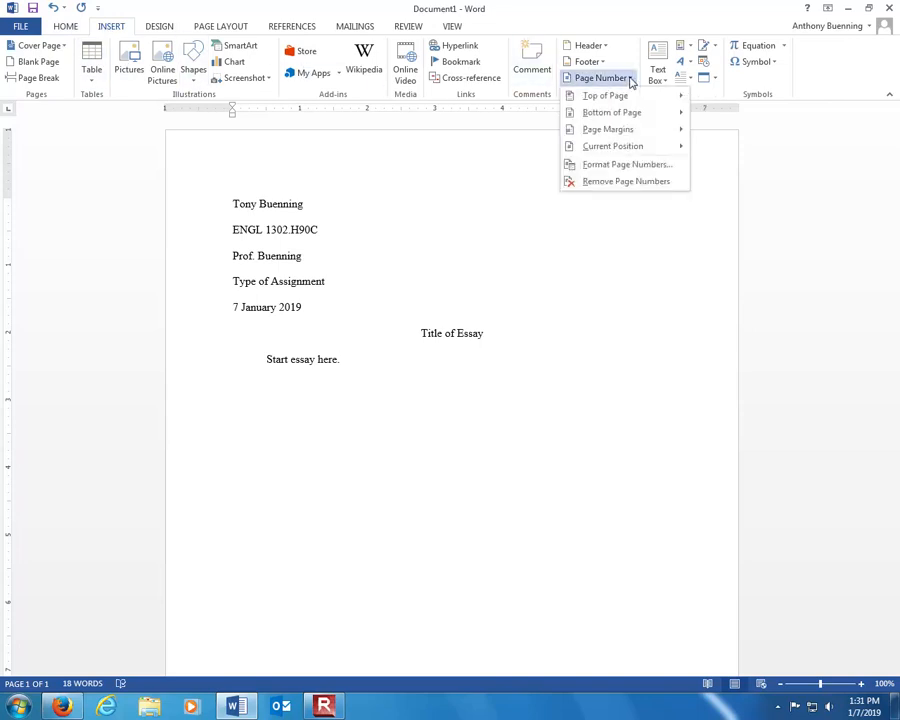
pyautogui.moveTo(629, 102)
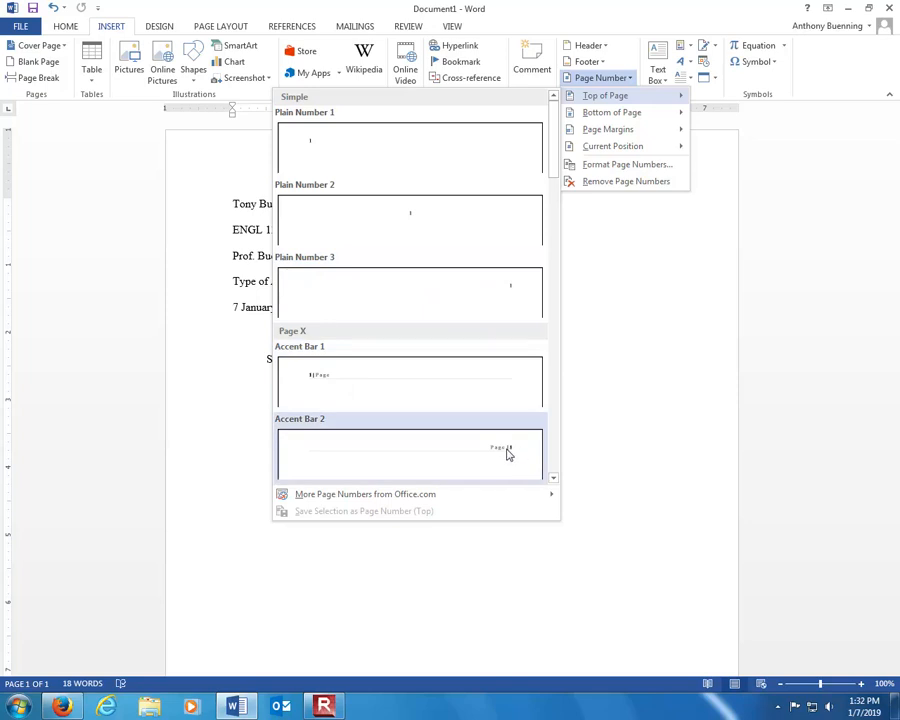
pyautogui.click(511, 301)
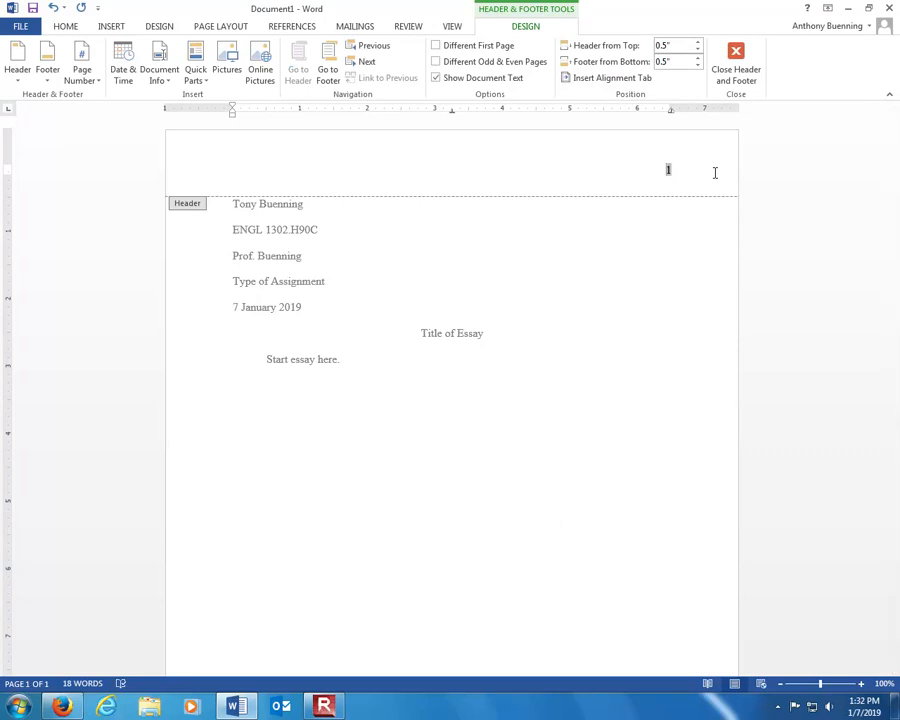
pyautogui.write('Buenning')
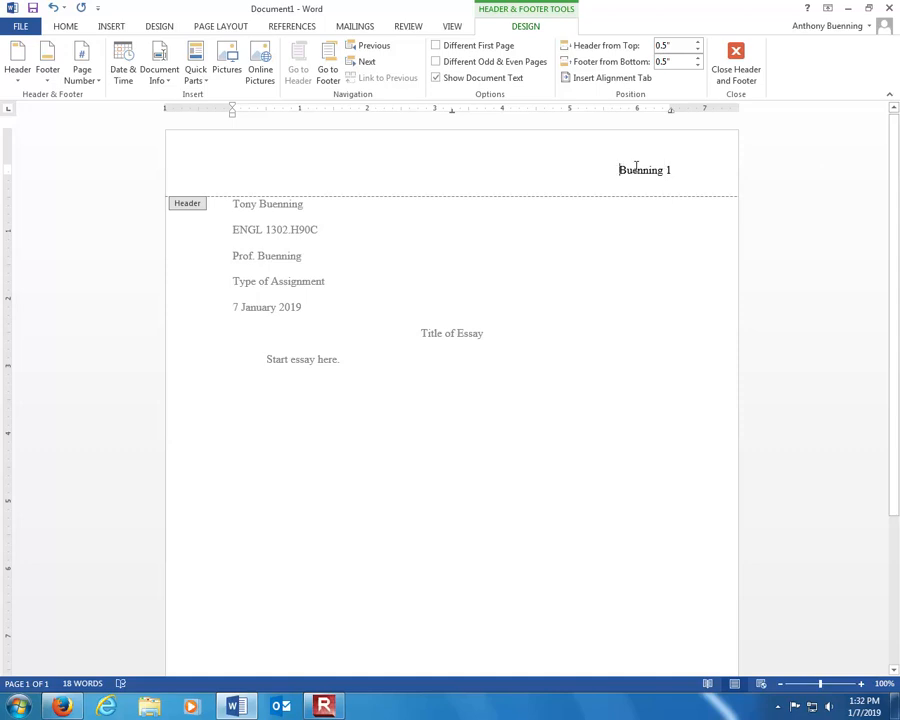
pyautogui.moveTo(621, 170); pyautogui.dragTo(683, 166)
pyautogui.click(62, 27)
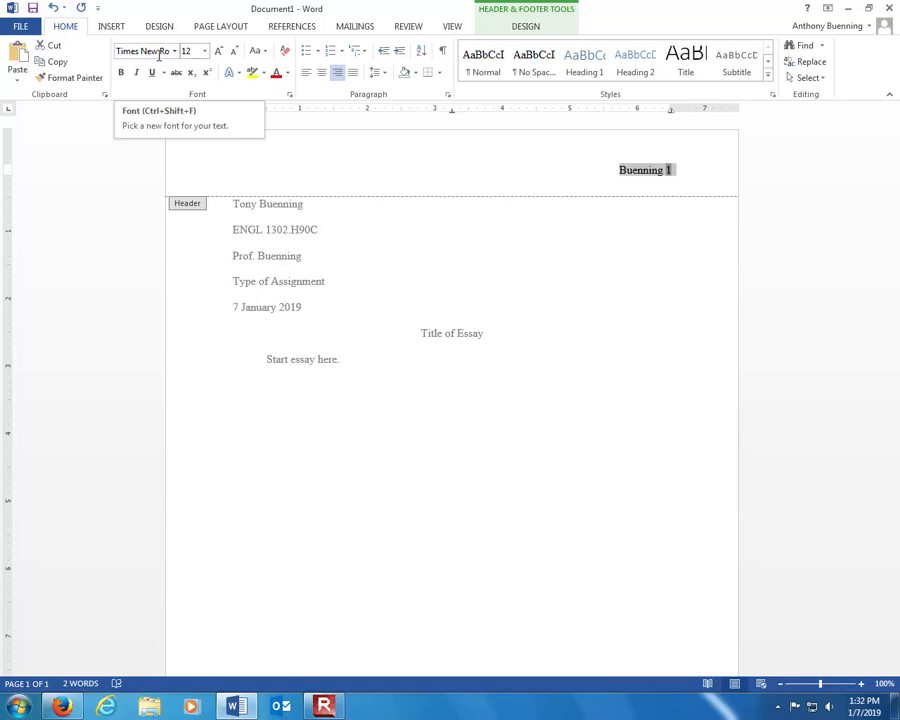
# Set the header's surname and page number to Times New Roman, then return to the end of the body text
pyautogui.click(174, 51)
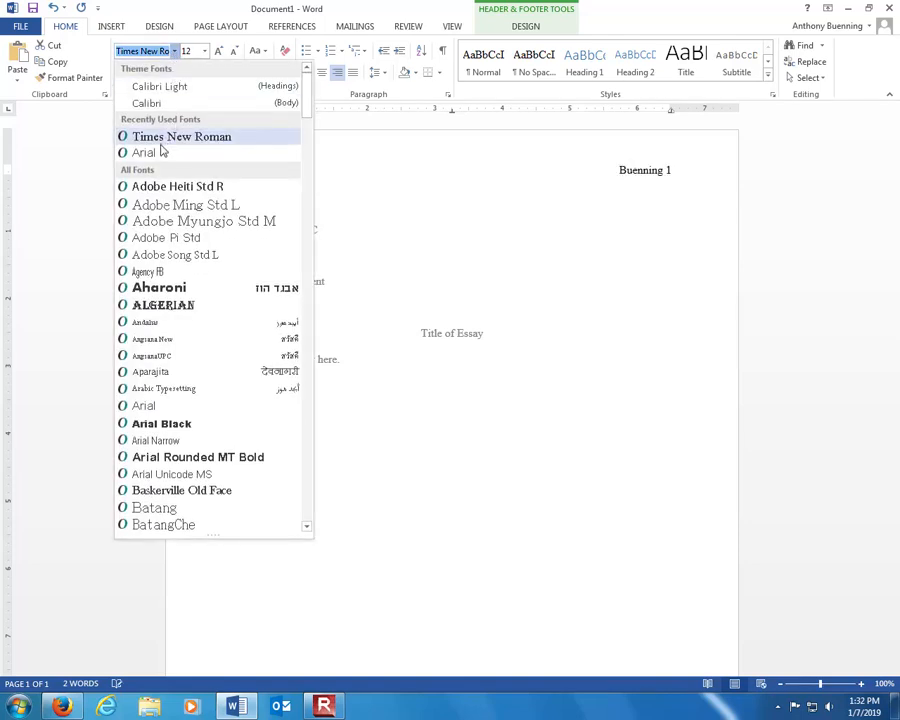
pyautogui.click(158, 104)
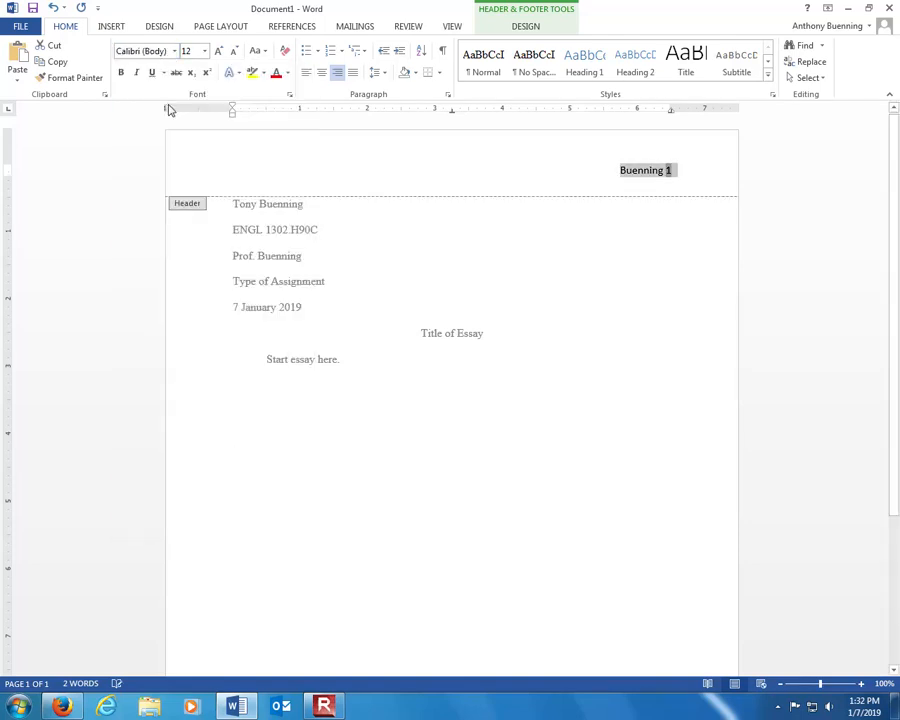
pyautogui.doubleClick(472, 279)
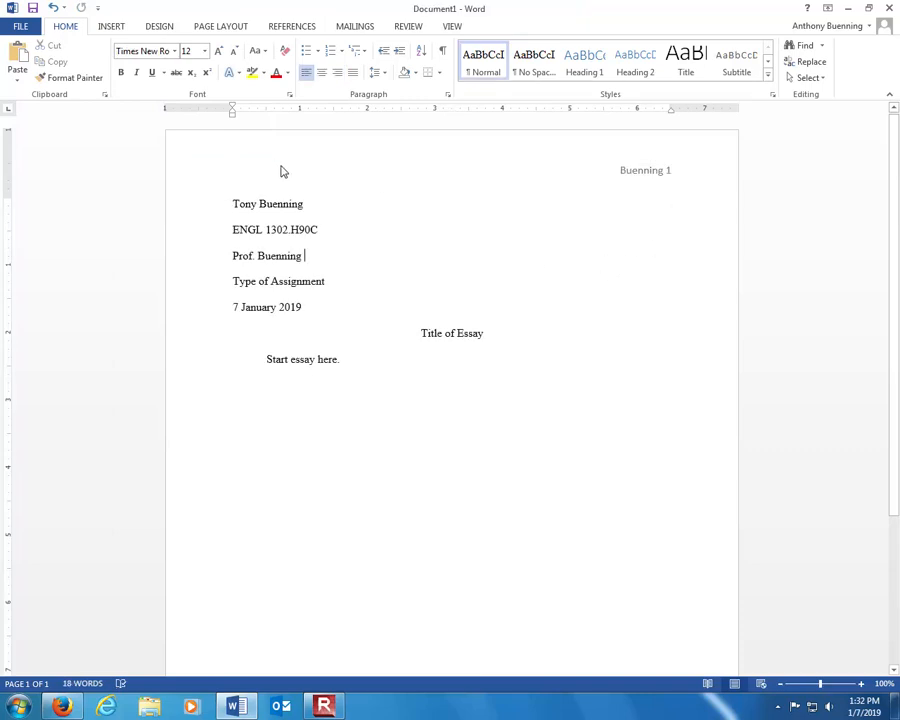
pyautogui.doubleClick(645, 172)
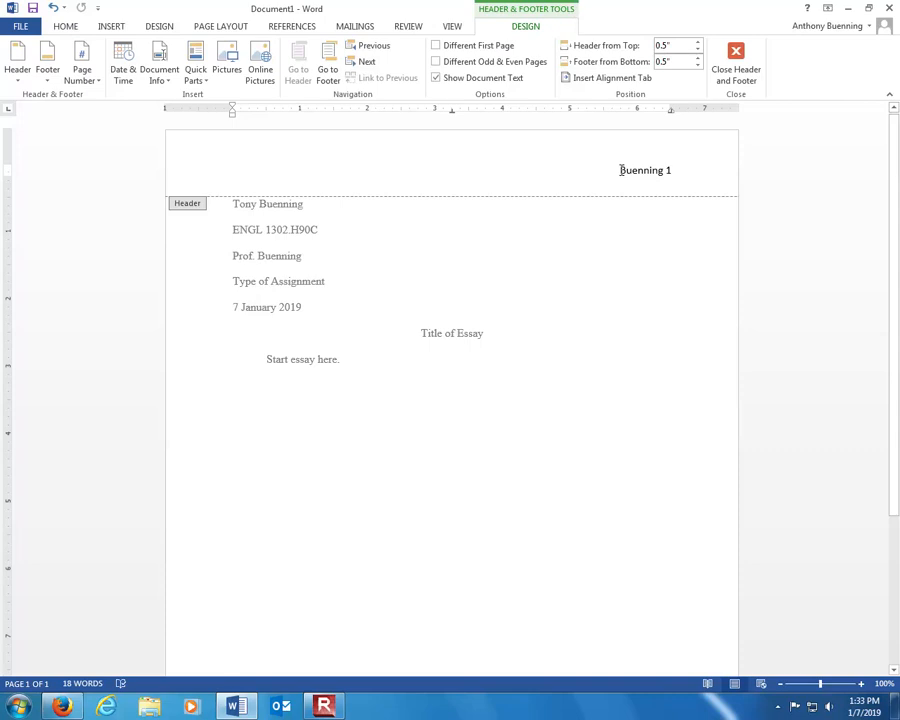
pyautogui.moveTo(674, 162); pyautogui.dragTo(672, 168)
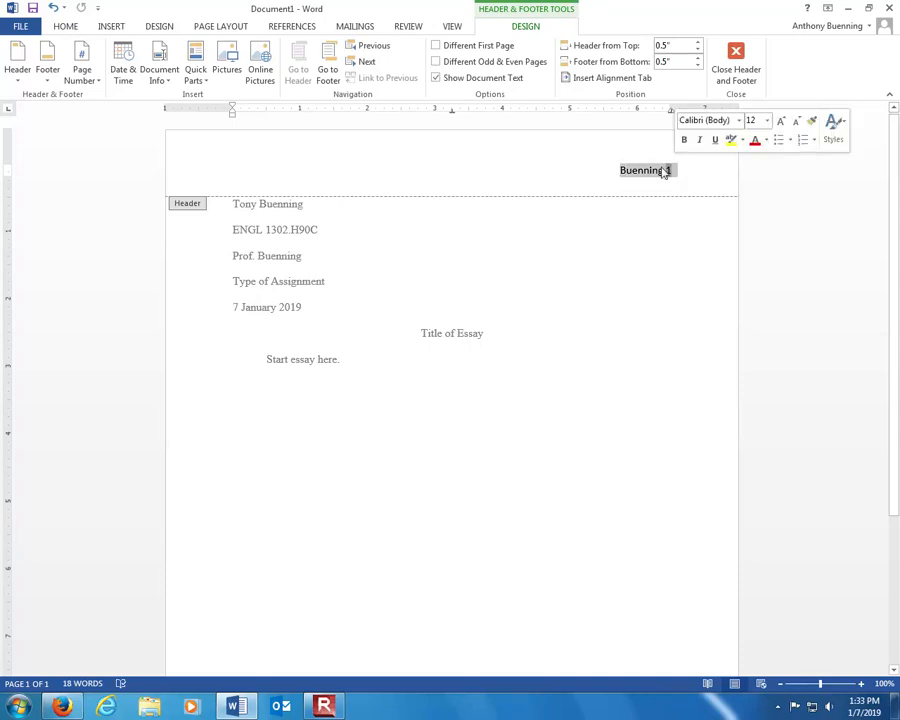
pyautogui.click(65, 26)
pyautogui.click(175, 52)
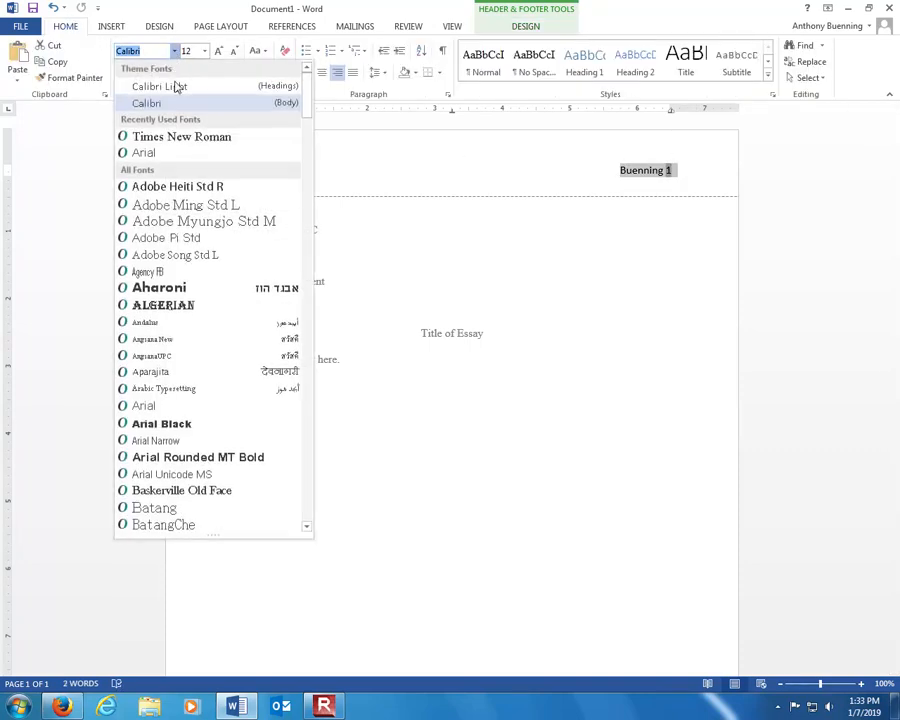
pyautogui.click(177, 139)
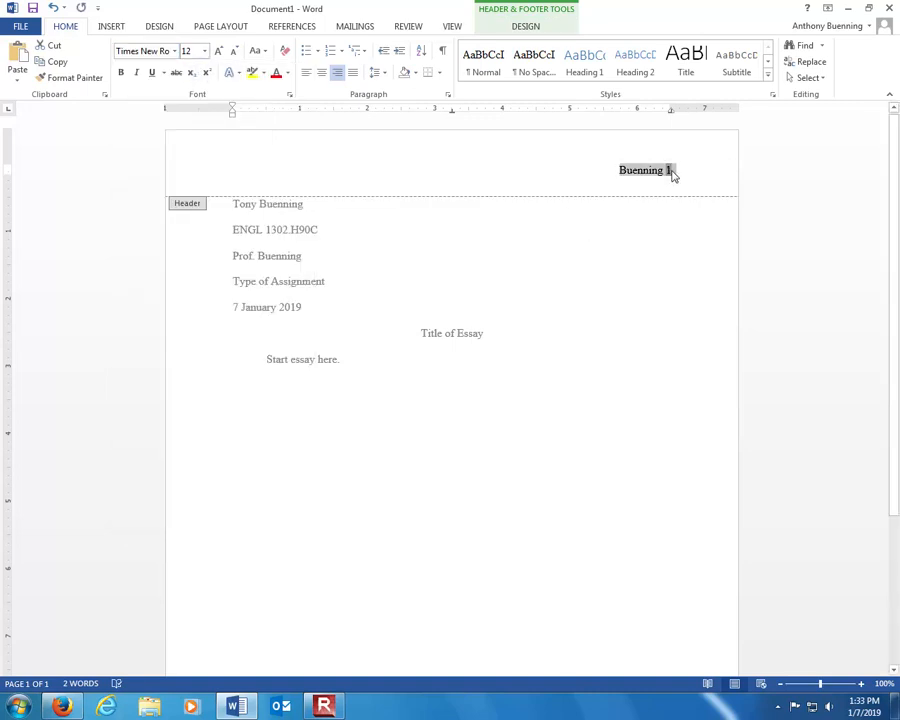
pyautogui.doubleClick(372, 240)
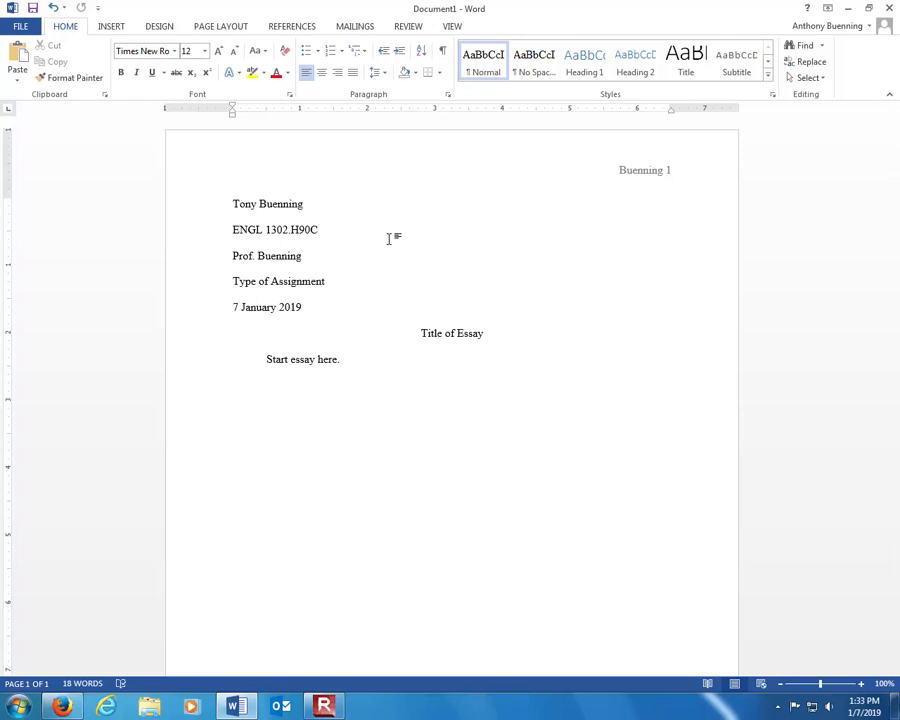
pyautogui.click(348, 361)
# Insert a page break after the essay text and move to the empty second page
pyautogui.press('Return')
pyautogui.click(113, 31)
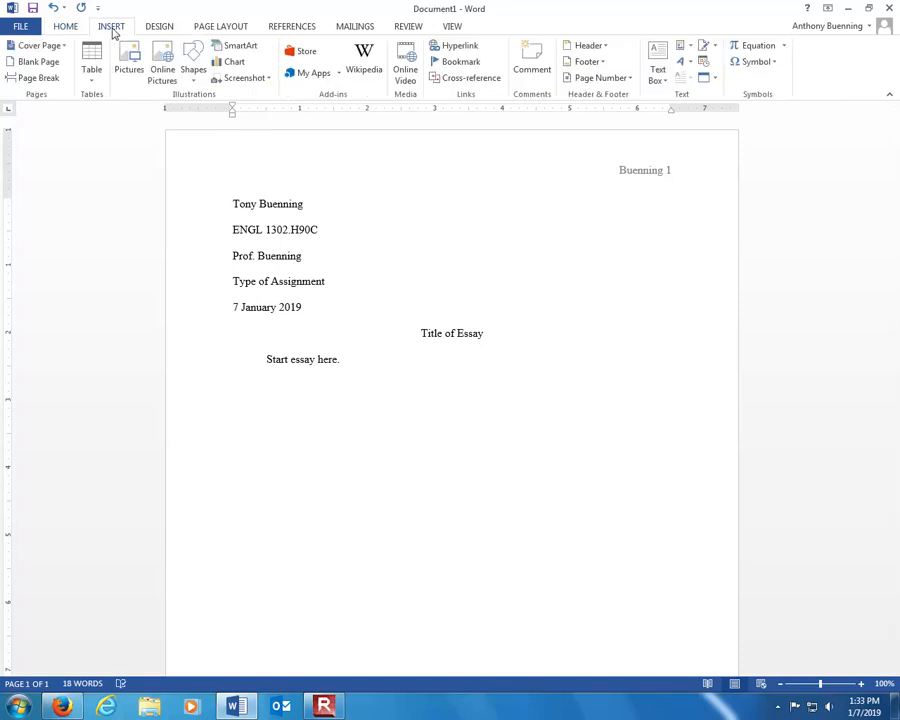
pyautogui.click(40, 80)
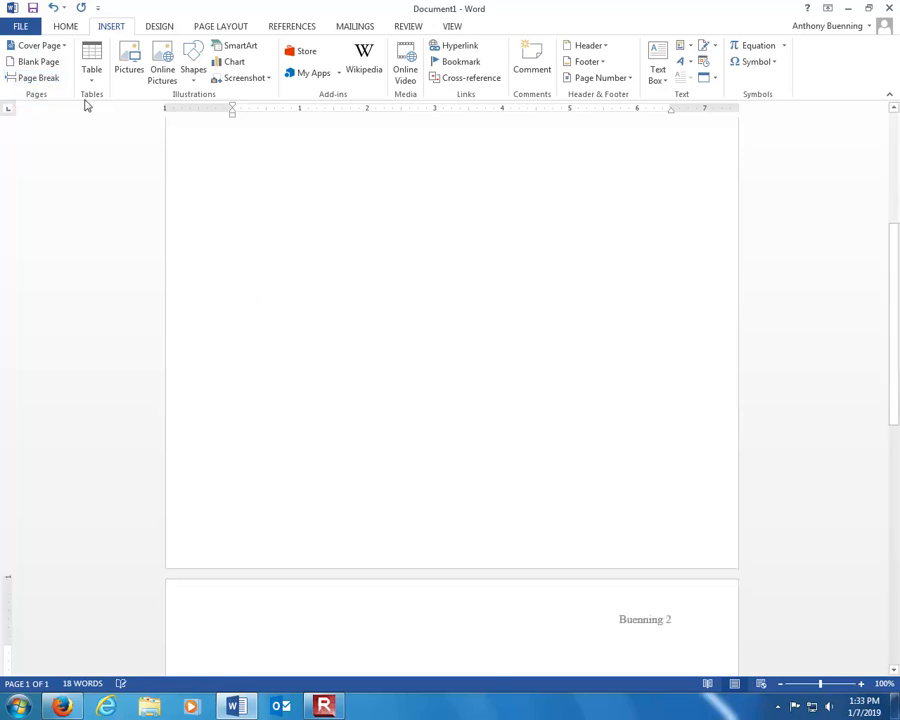
pyautogui.scroll(-2, 300, 290)
pyautogui.scroll(-1, 316, 360)
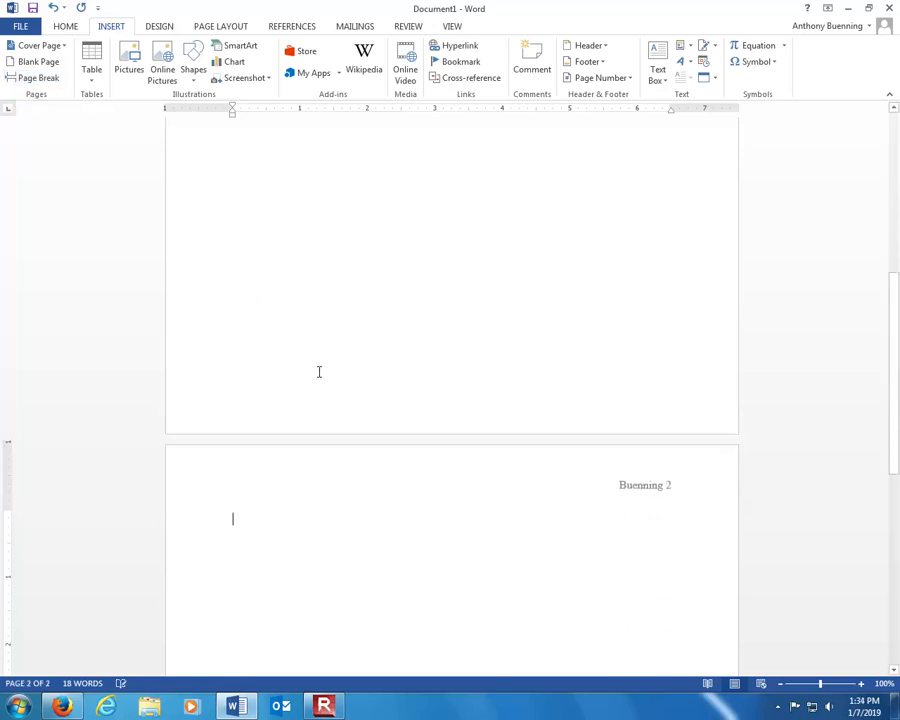
pyautogui.scroll(1, 323, 360)
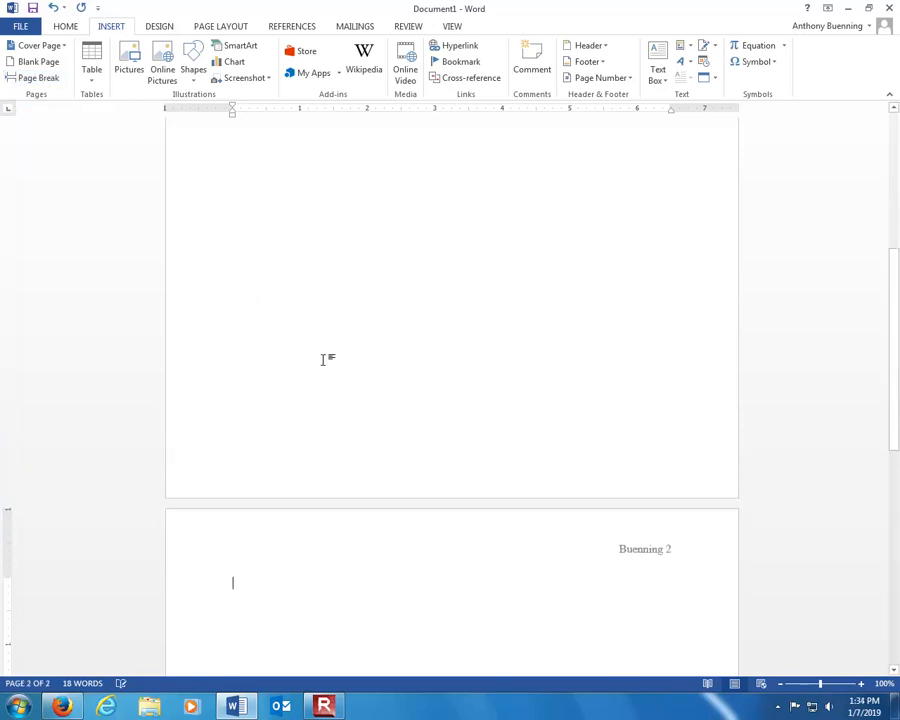
pyautogui.scroll(-1, 323, 360)
pyautogui.scroll(3, 323, 360)
pyautogui.scroll(5, 323, 360)
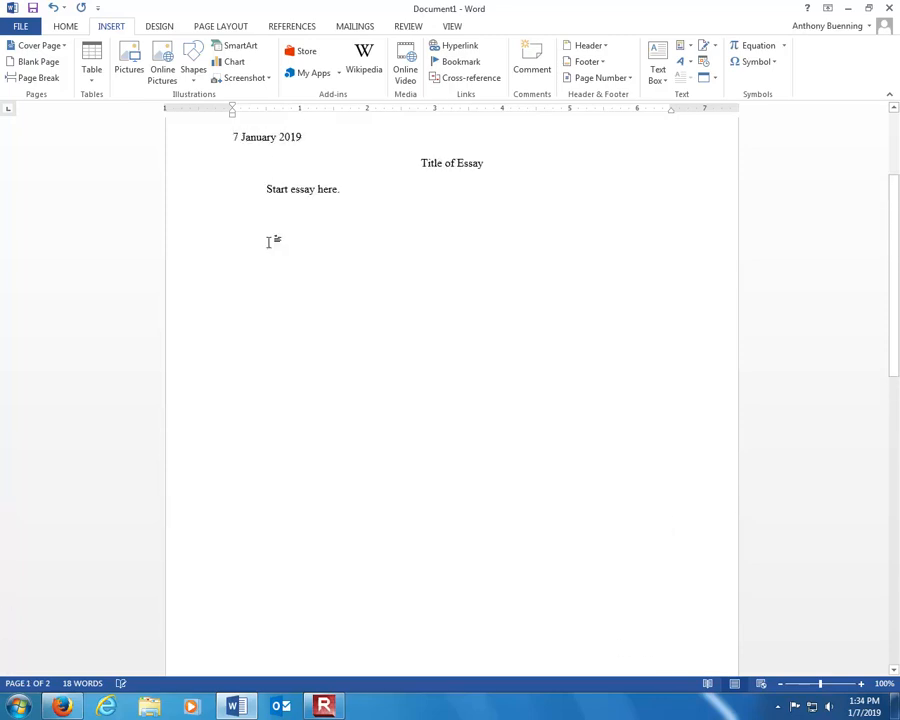
pyautogui.scroll(2, 271, 239)
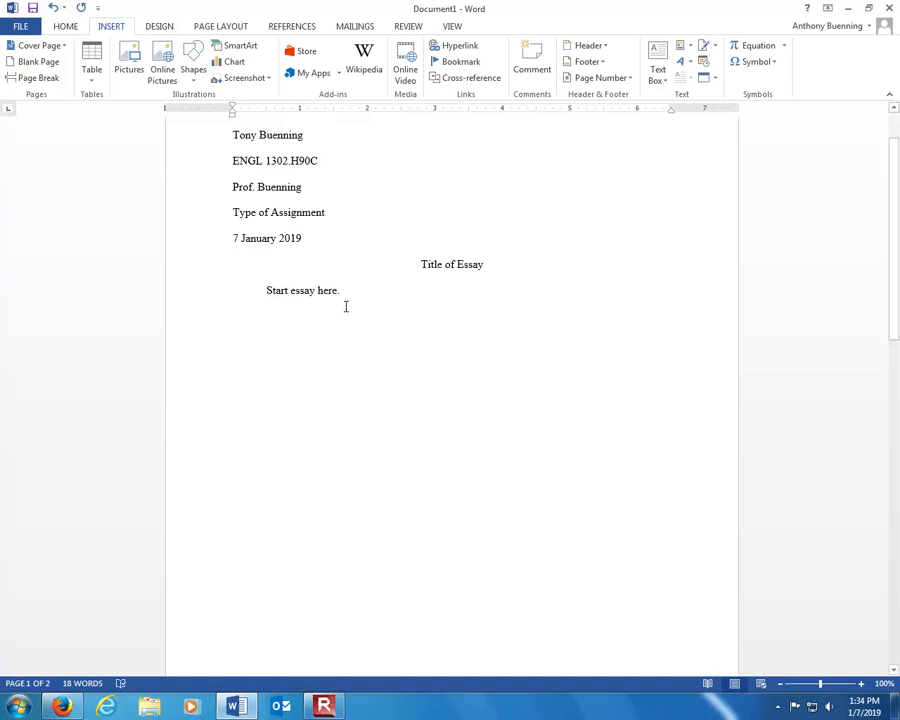
pyautogui.scroll(-2, 344, 342)
pyautogui.hotkey('ctrl', 'End')
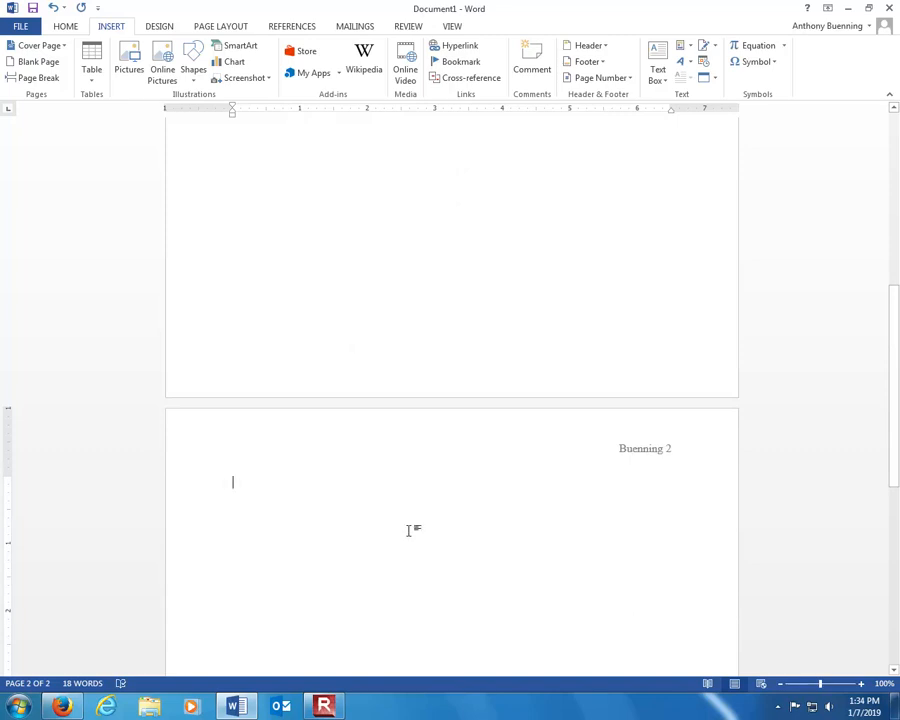
pyautogui.scroll(-2, 400, 485)
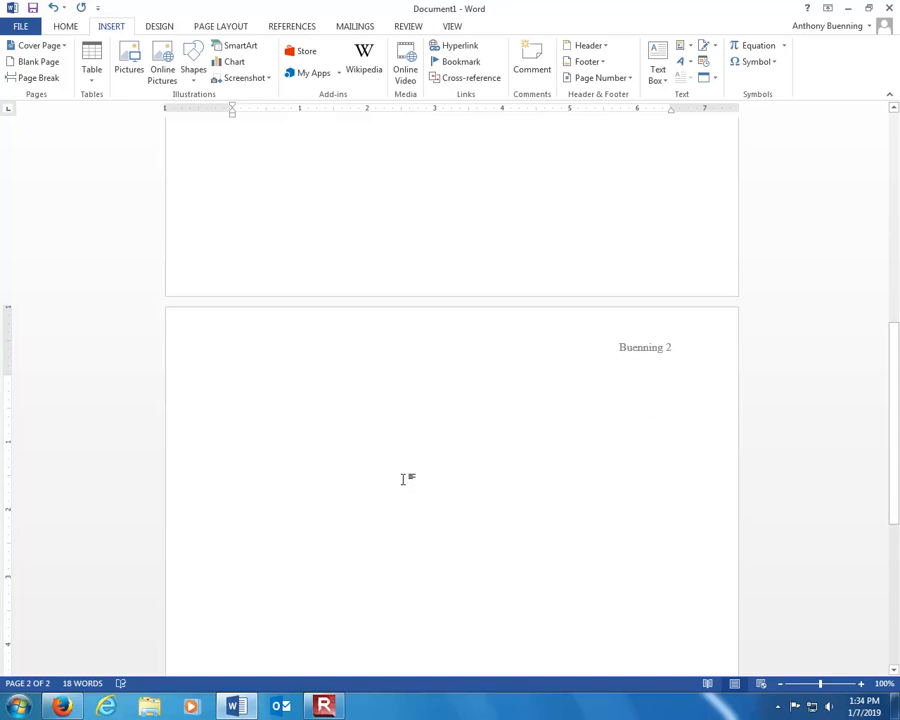
pyautogui.scroll(3, 405, 450)
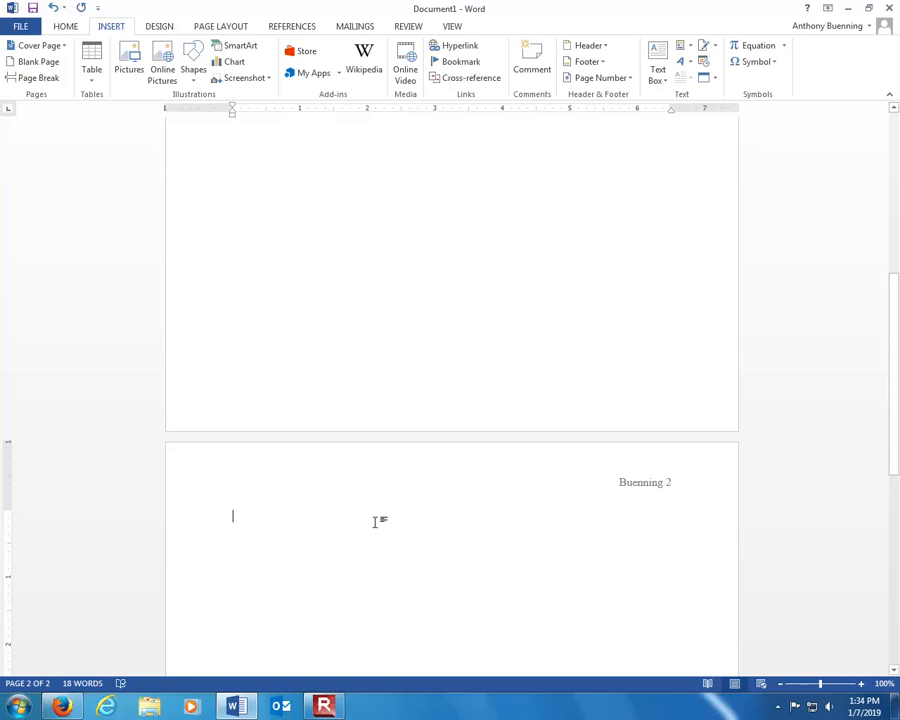
# Center the first line of page 2 and type the heading 'Work Cited'
pyautogui.click(58, 28)
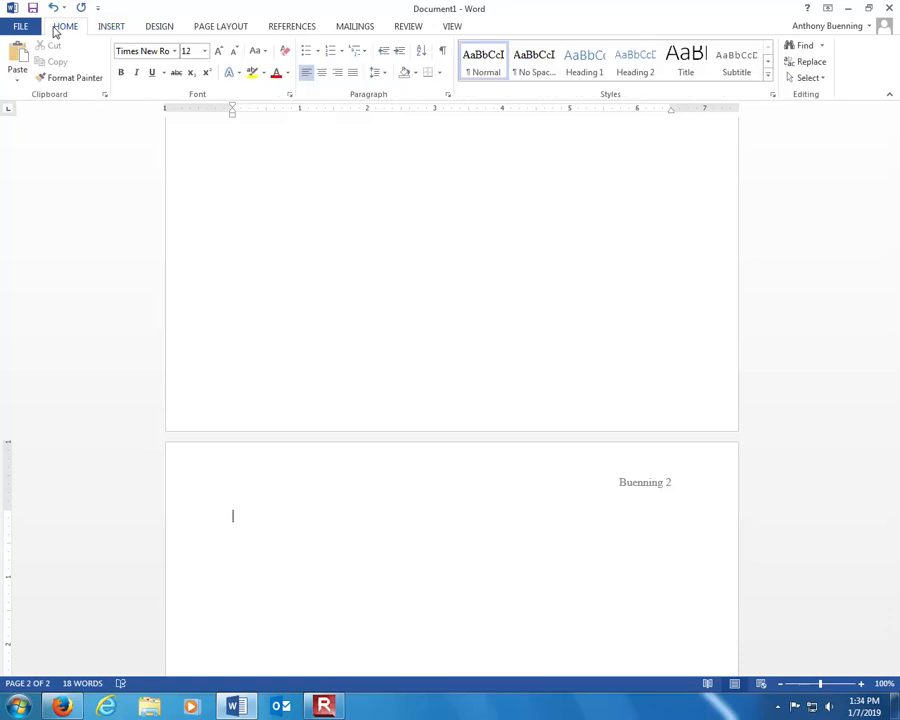
pyautogui.click(323, 75)
pyautogui.write('Work Cited')
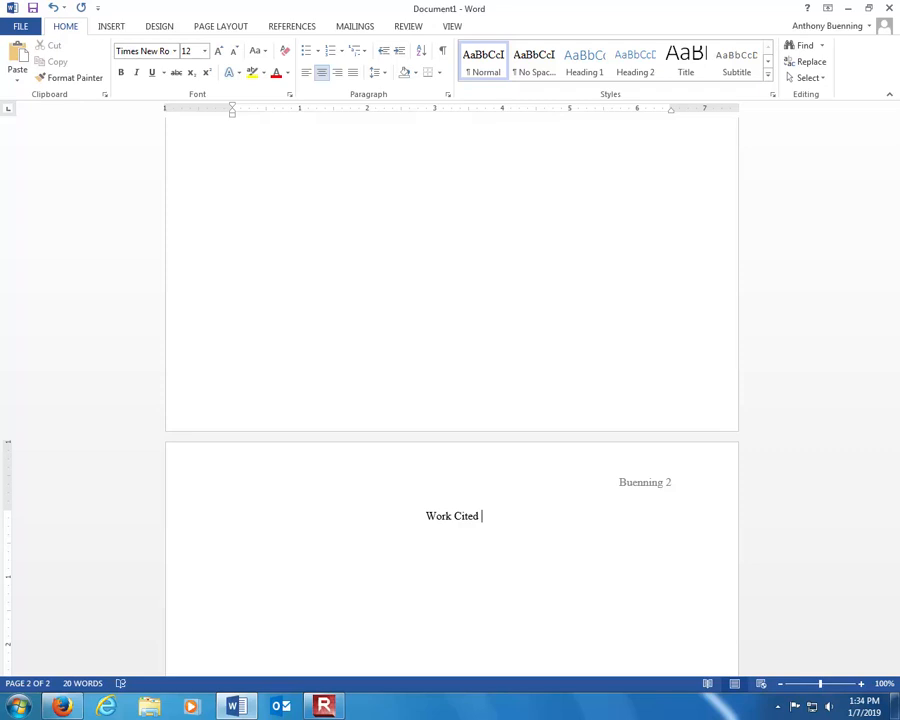
pyautogui.click(453, 516)
pyautogui.click(507, 518)
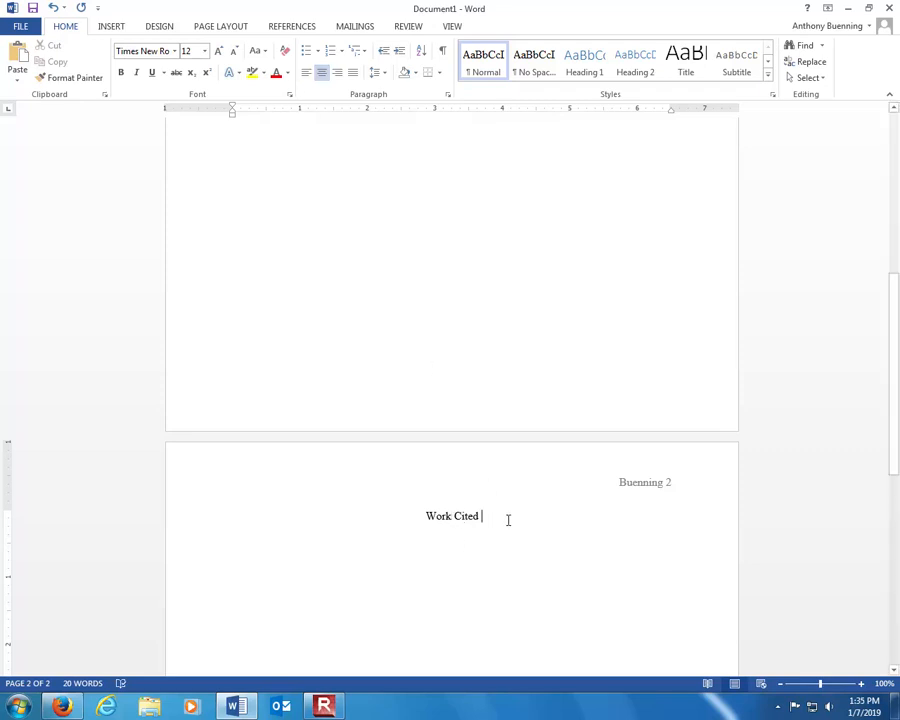
pyautogui.click(455, 516)
pyautogui.write('s')
pyautogui.press('BackSpace')
# Start a new left-aligned empty line below the Work Cited heading
pyautogui.click(502, 522)
pyautogui.press('Return')
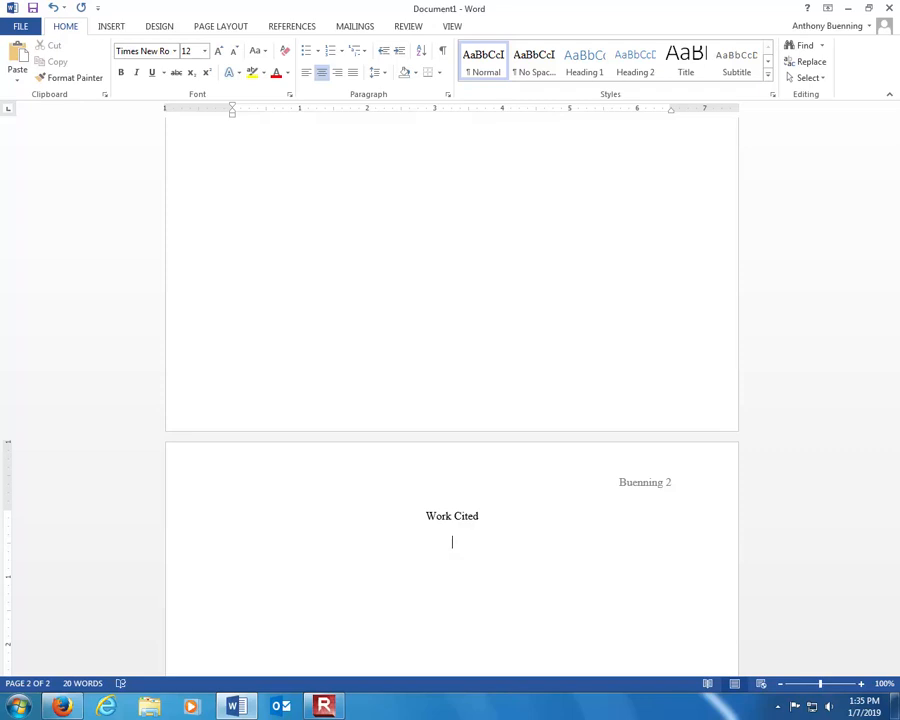
pyautogui.hotkey('ctrl', 'l')
pyautogui.scroll(-1, 472, 520)
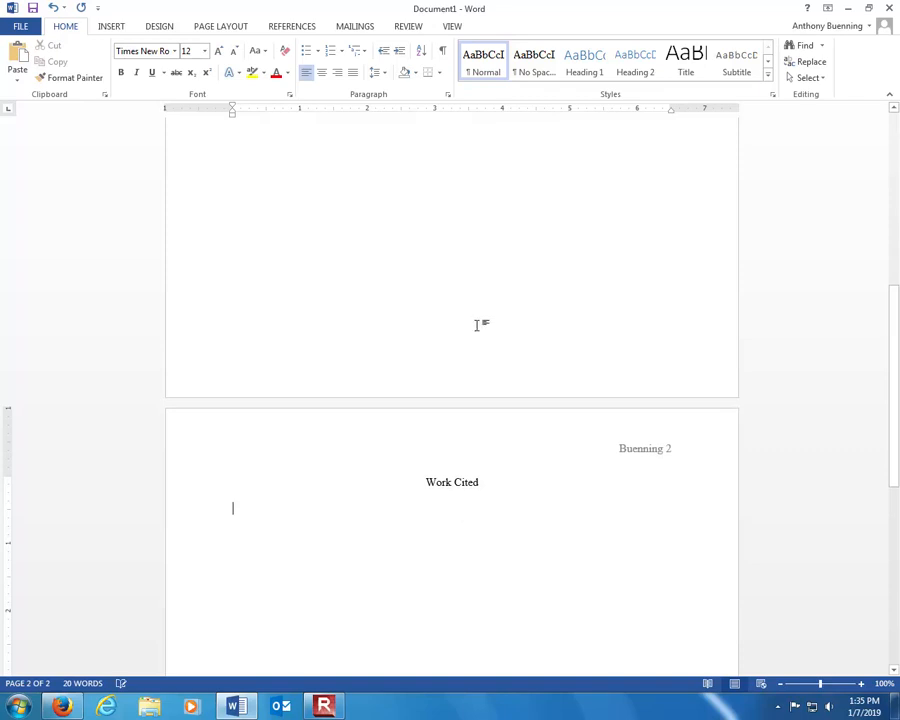
# Give the empty line below Work Cited a 0.5-inch hanging indent in Paragraph settings
pyautogui.rightClick(281, 510)
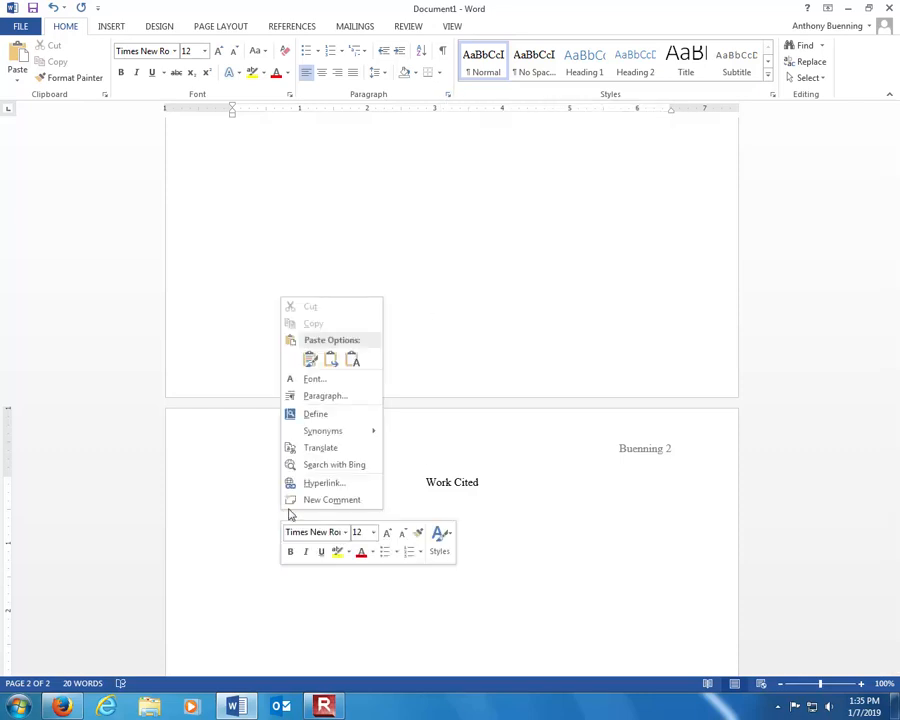
pyautogui.click(320, 397)
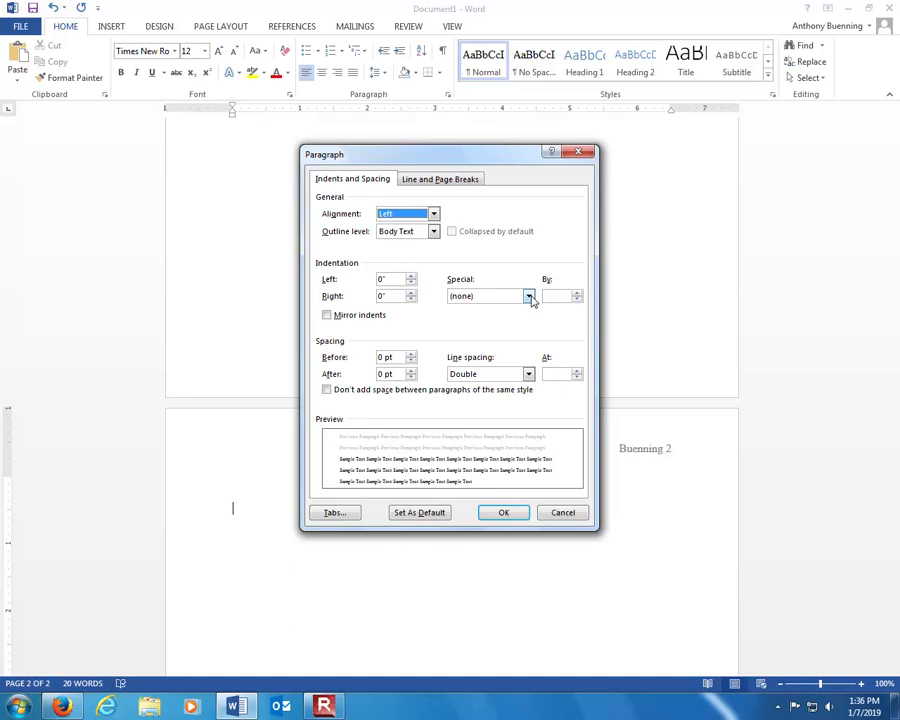
pyautogui.click(487, 297)
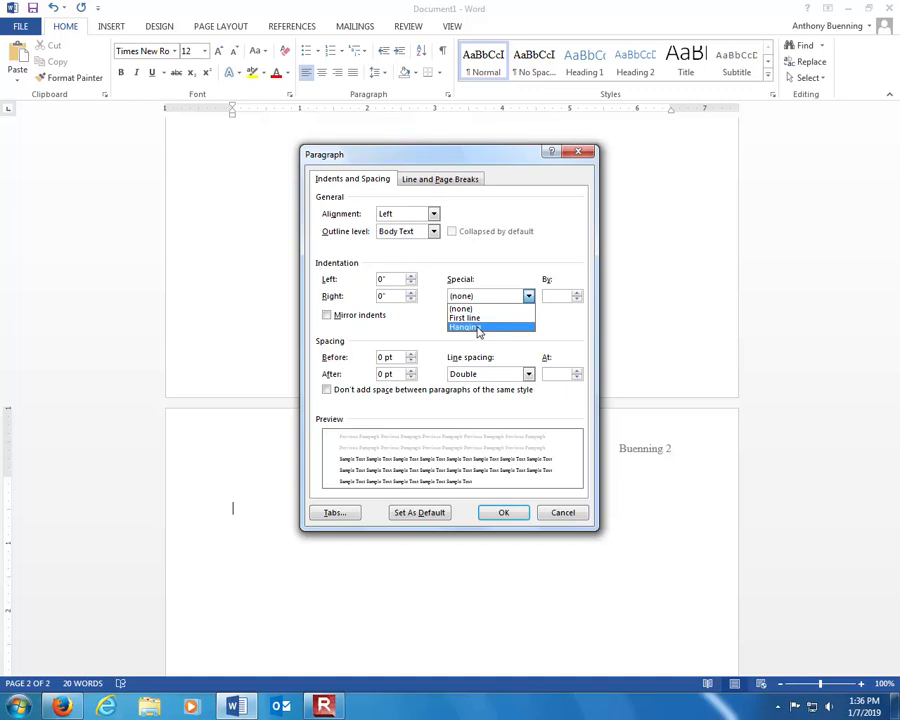
pyautogui.click(478, 328)
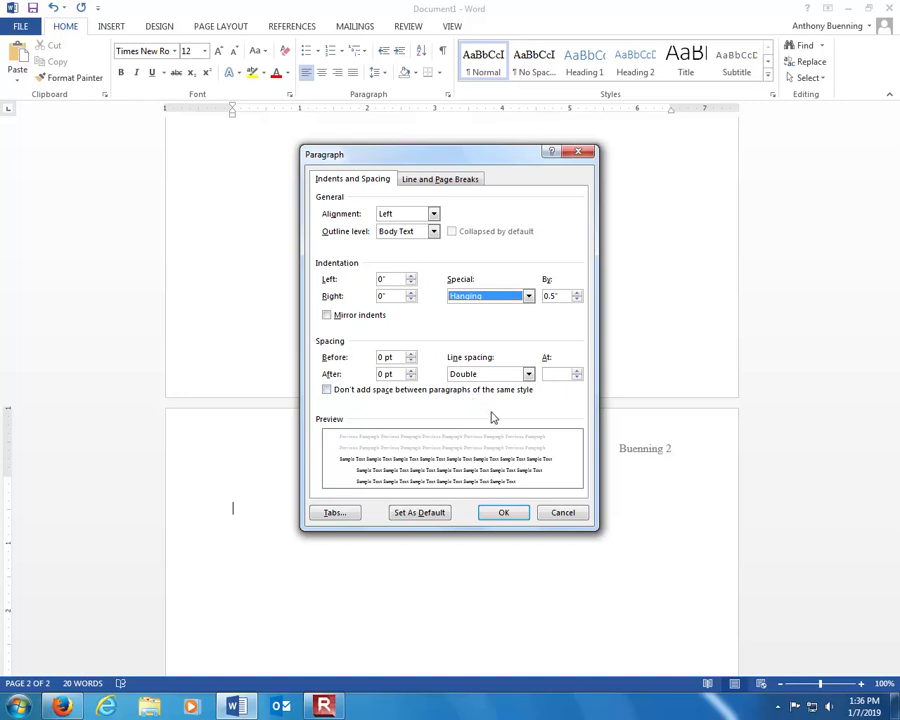
pyautogui.click(505, 513)
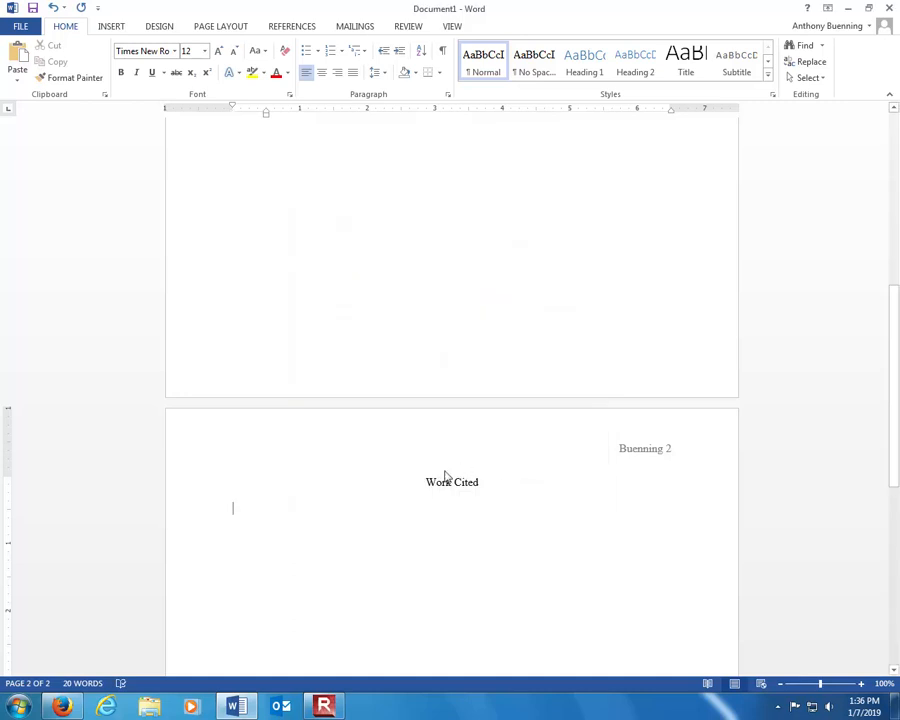
# Bring Firefox forward with a new tab, closing the two leftover employee tabs
pyautogui.click(78, 706)
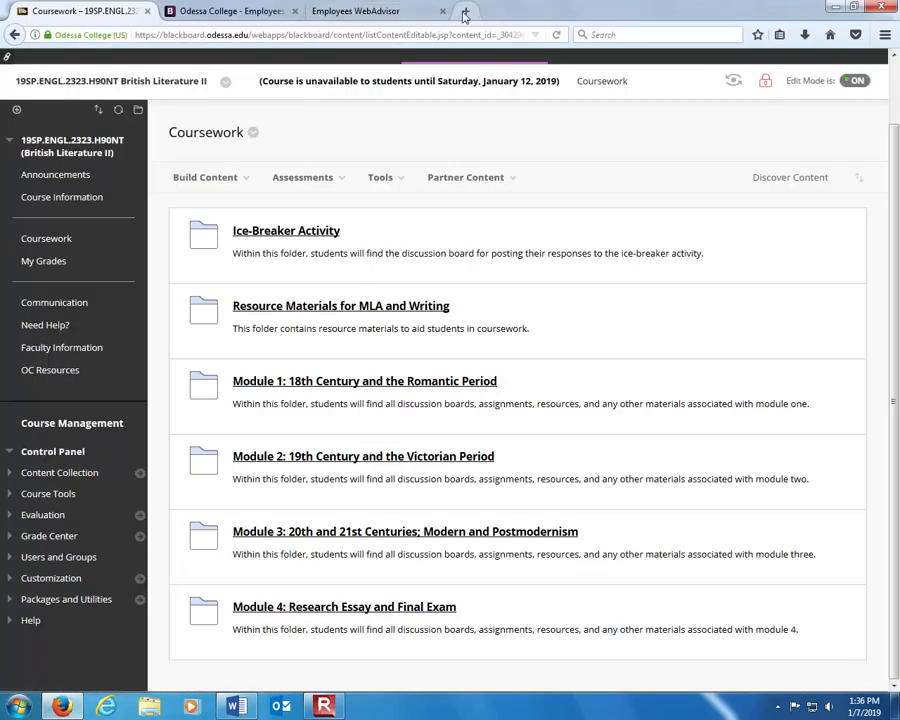
pyautogui.click(465, 12)
pyautogui.click(443, 11)
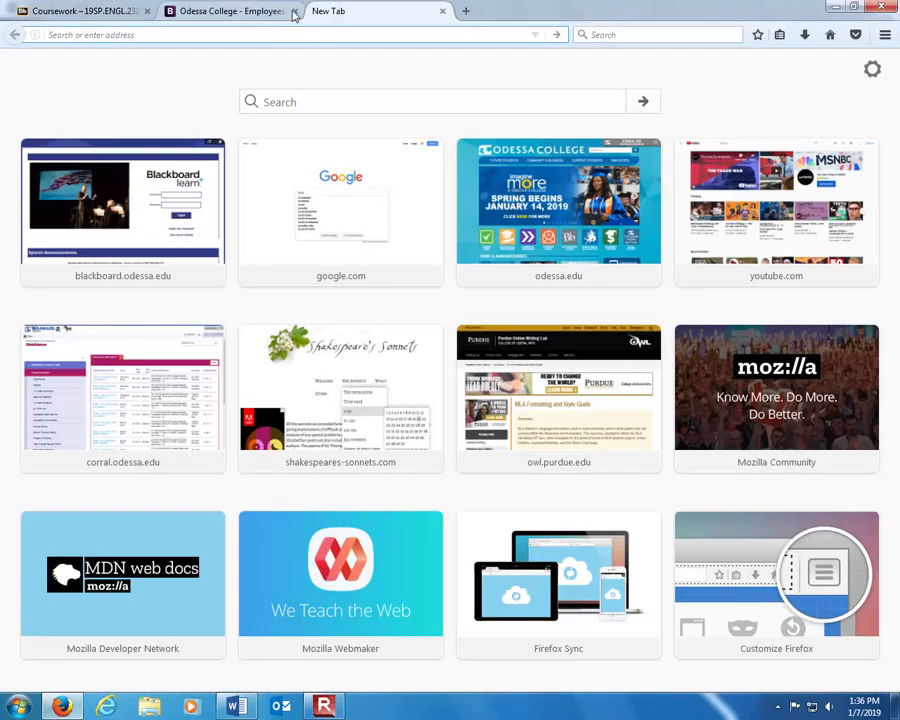
pyautogui.click(294, 11)
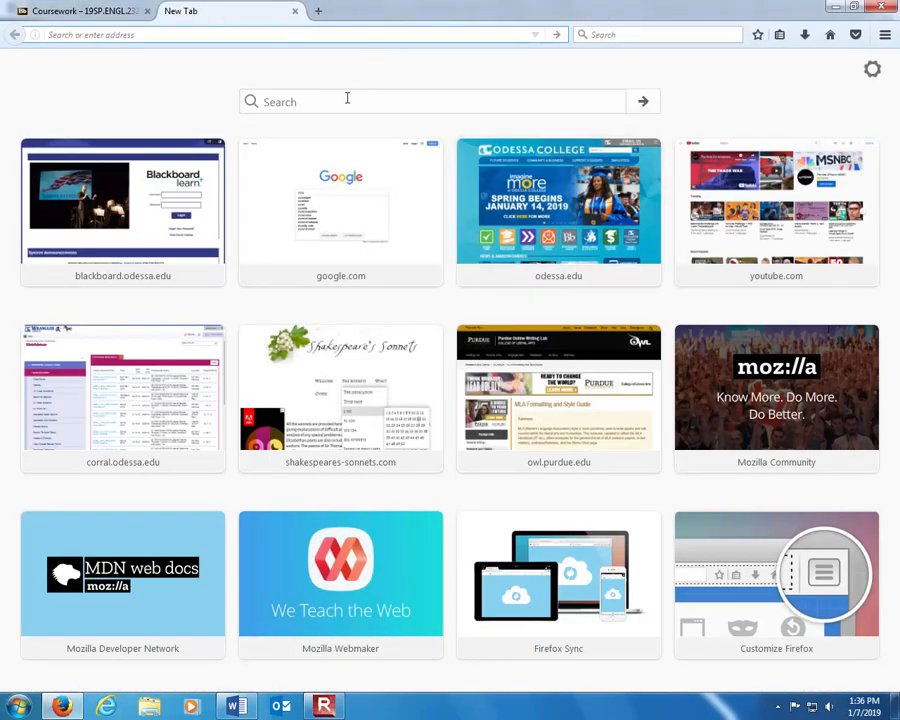
# Google 'april and paris david sedaris' and open the New Yorker article
pyautogui.click(331, 221)
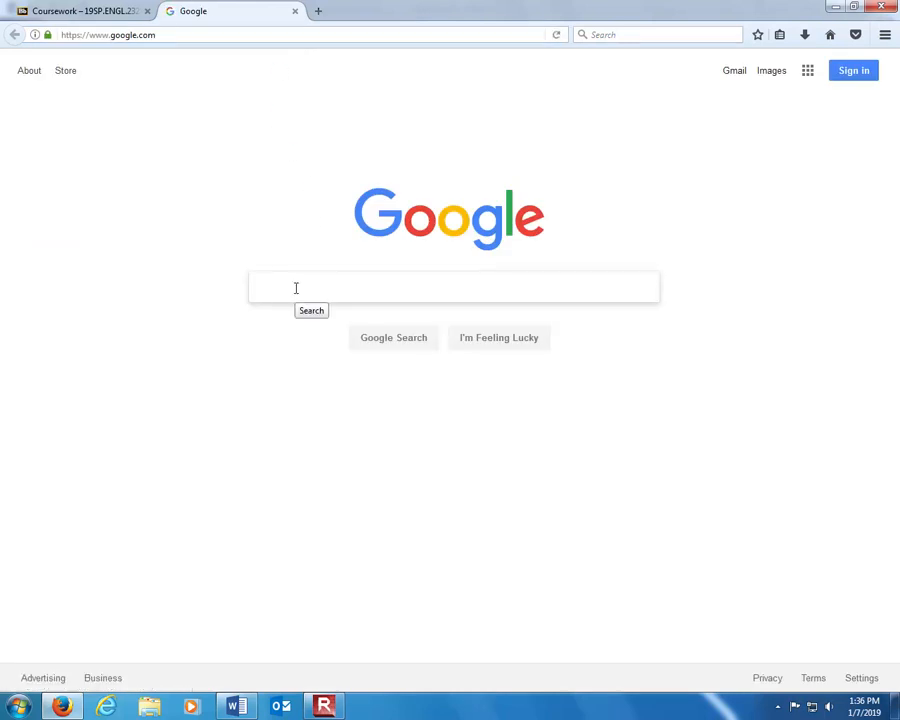
pyautogui.write('da')
pyautogui.press('BackSpace')
pyautogui.press('BackSpace')
pyautogui.write('april and paris')
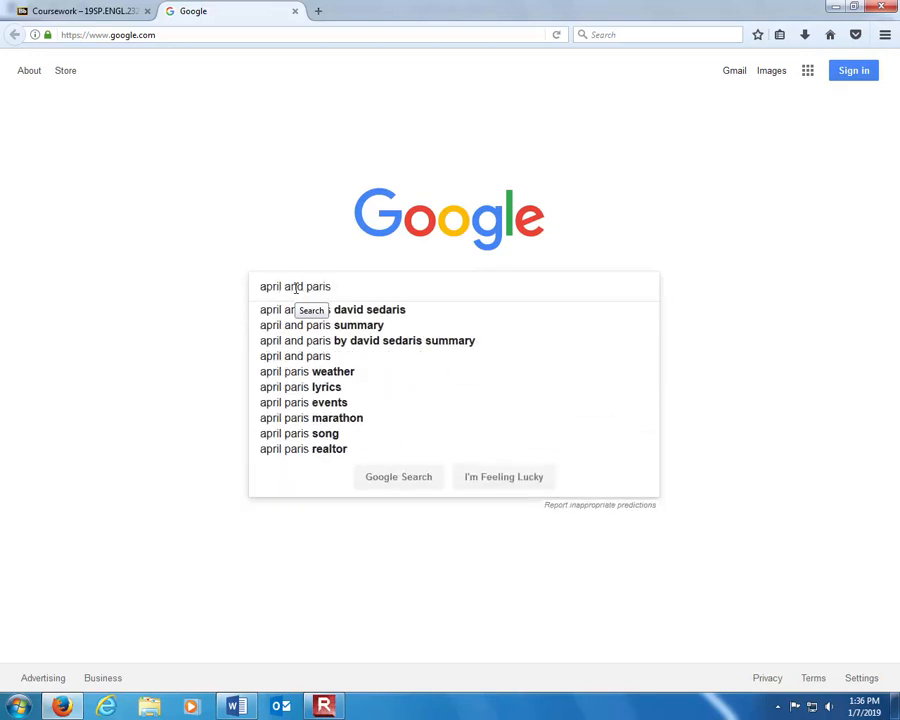
pyautogui.press('Down')
pyautogui.press('Return')
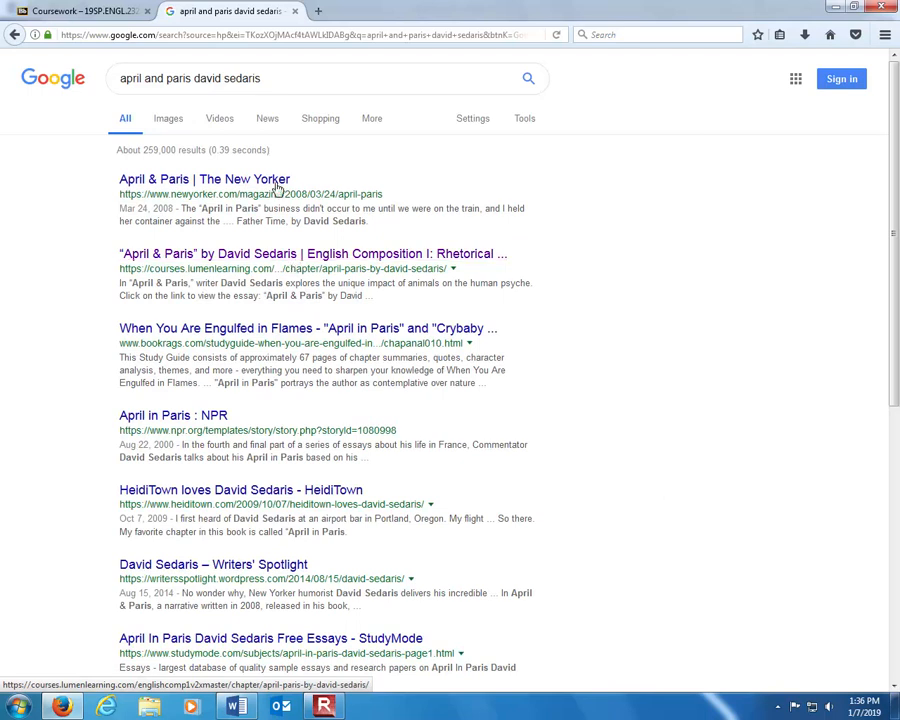
pyautogui.click(201, 183)
# Load easybib.com in a new tab and select the article's web address
pyautogui.click(320, 11)
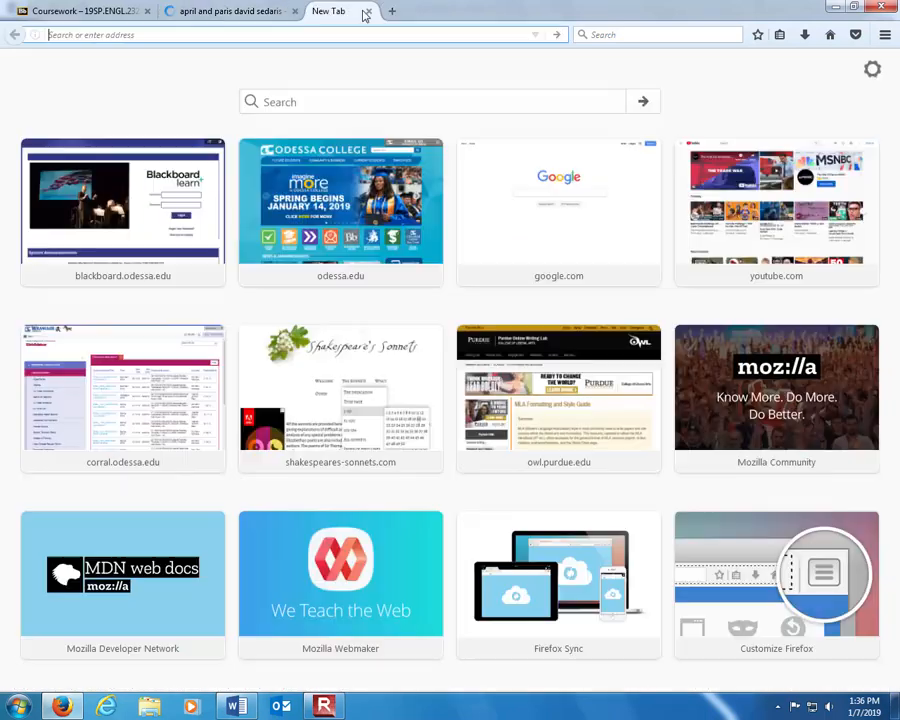
pyautogui.write('easybib.com/')
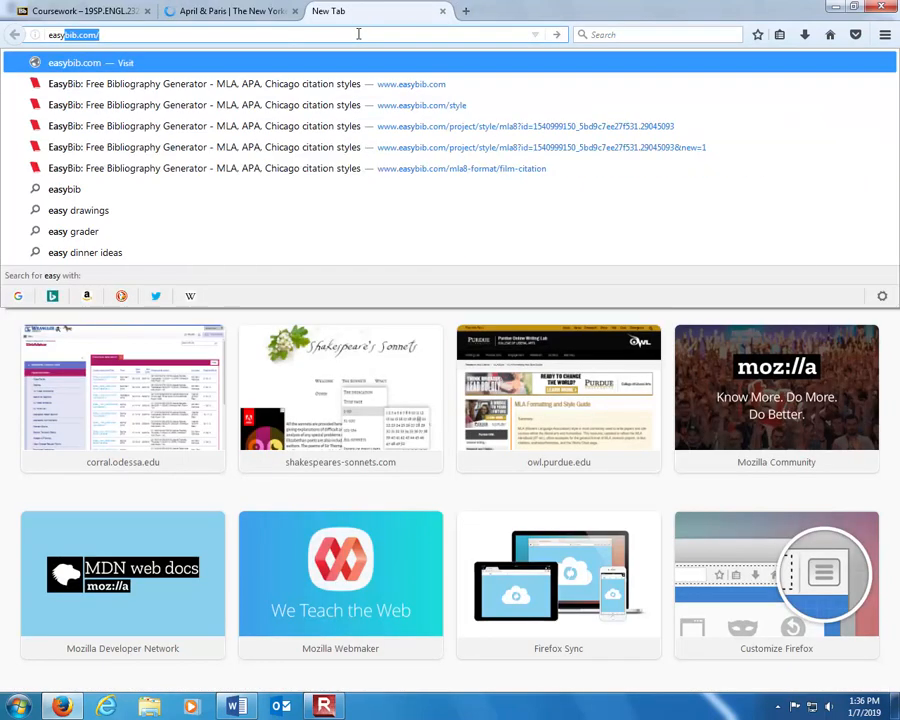
pyautogui.press('Return')
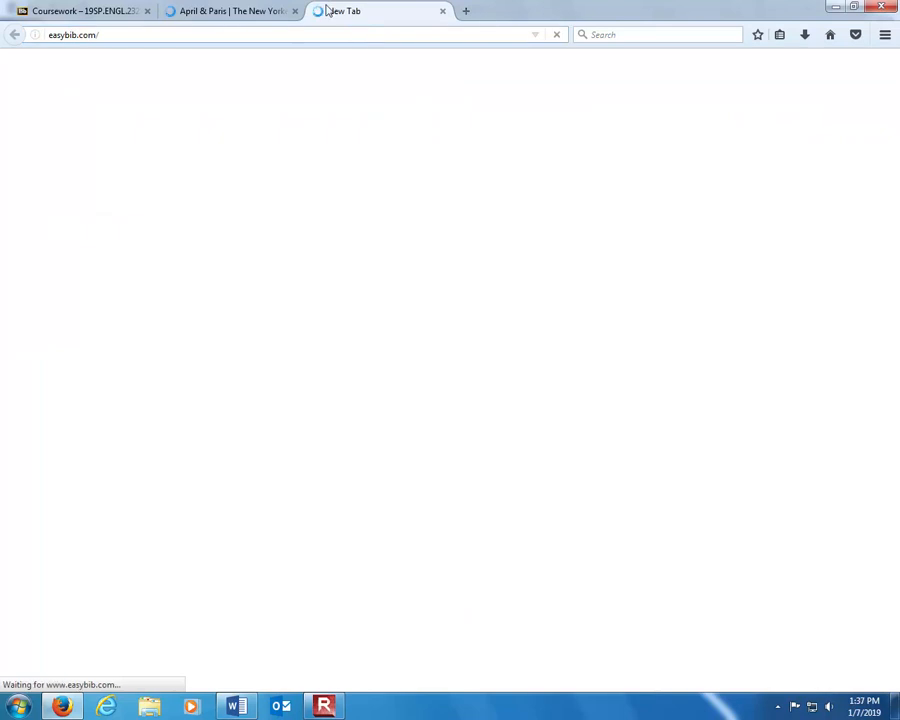
pyautogui.click(243, 11)
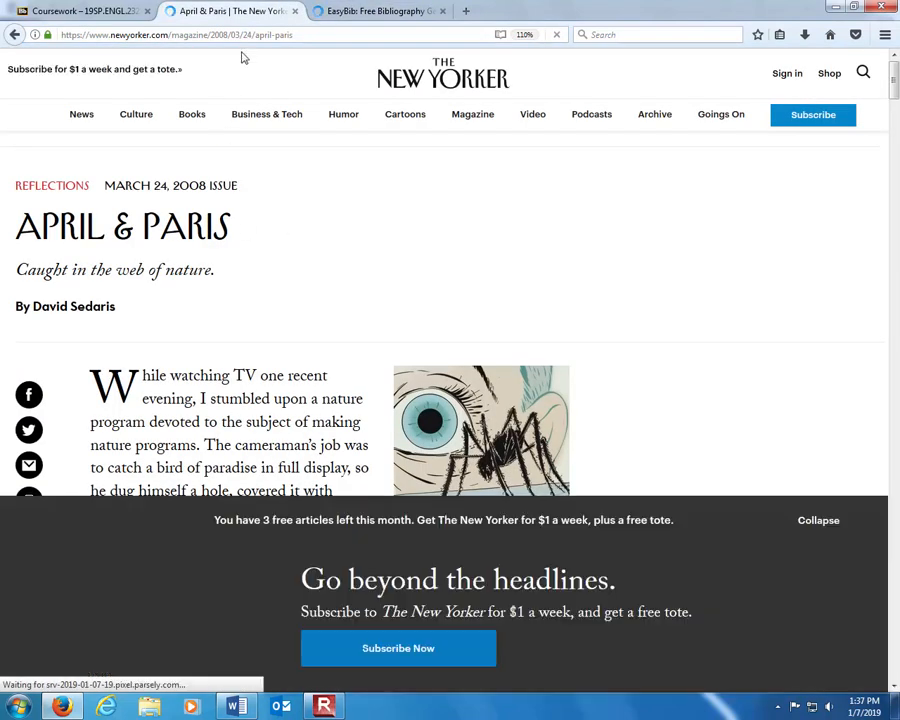
pyautogui.hotkey('ctrl', 'l')
pyautogui.hotkey('ctrl', 'c')
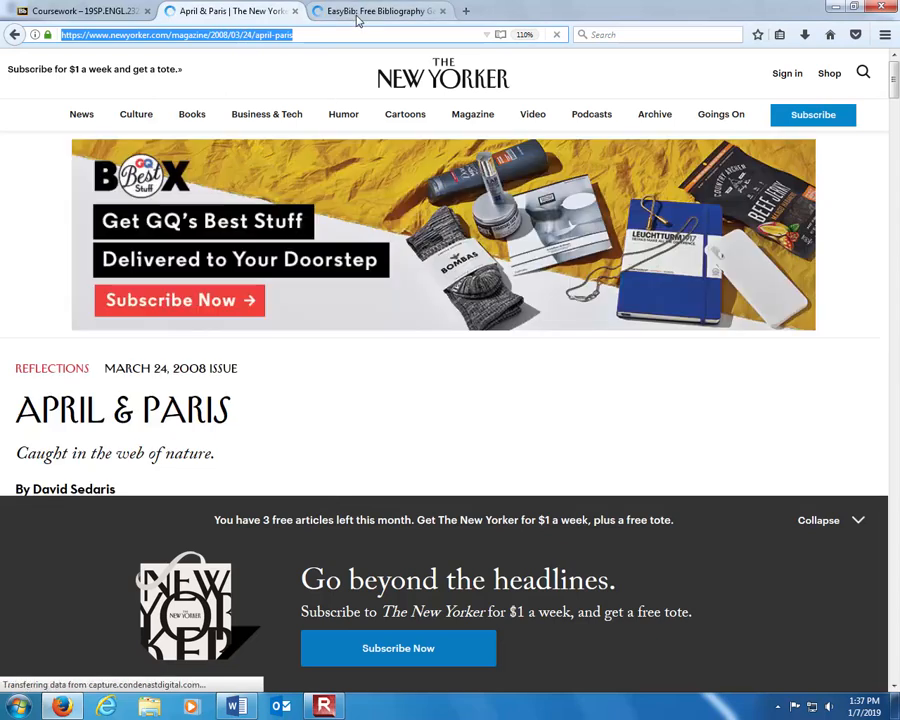
# Paste the New Yorker article address into EasyBib's citation maker
pyautogui.click(366, 11)
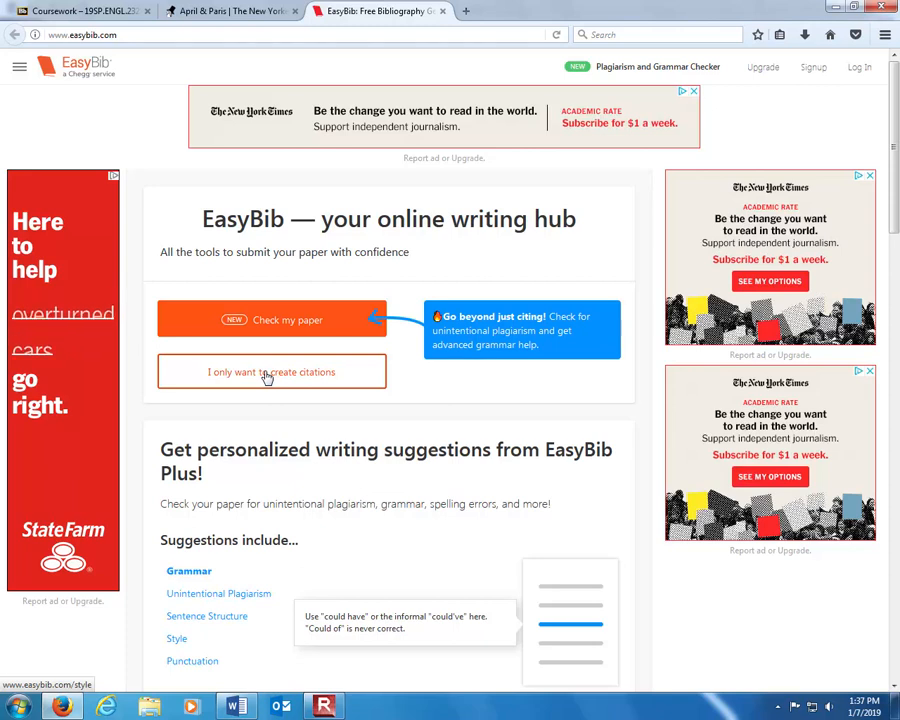
pyautogui.click(267, 375)
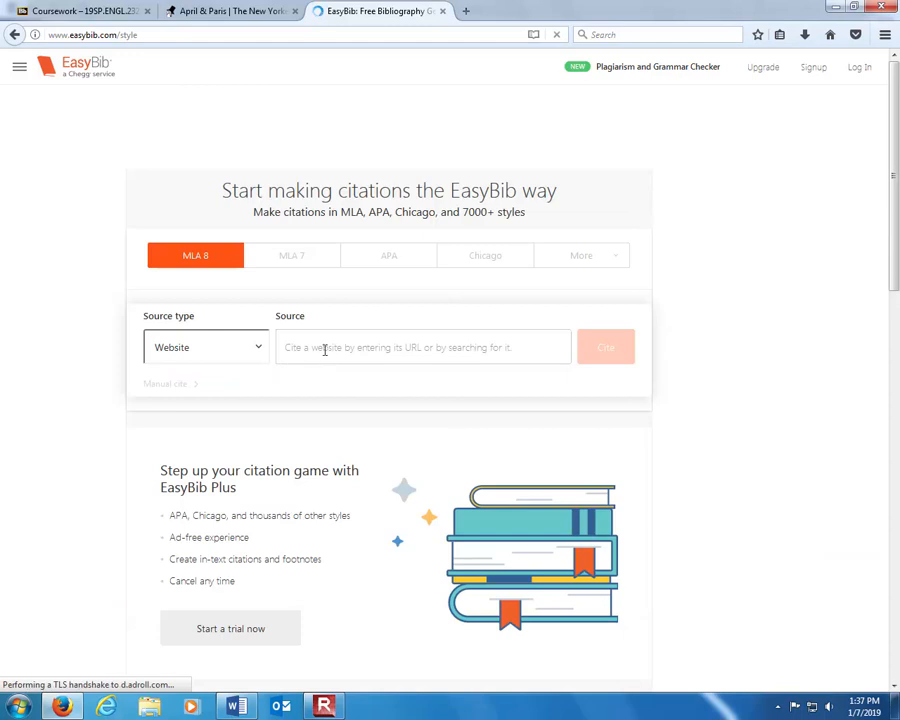
pyautogui.click(307, 348)
pyautogui.hotkey('ctrl', 'v')
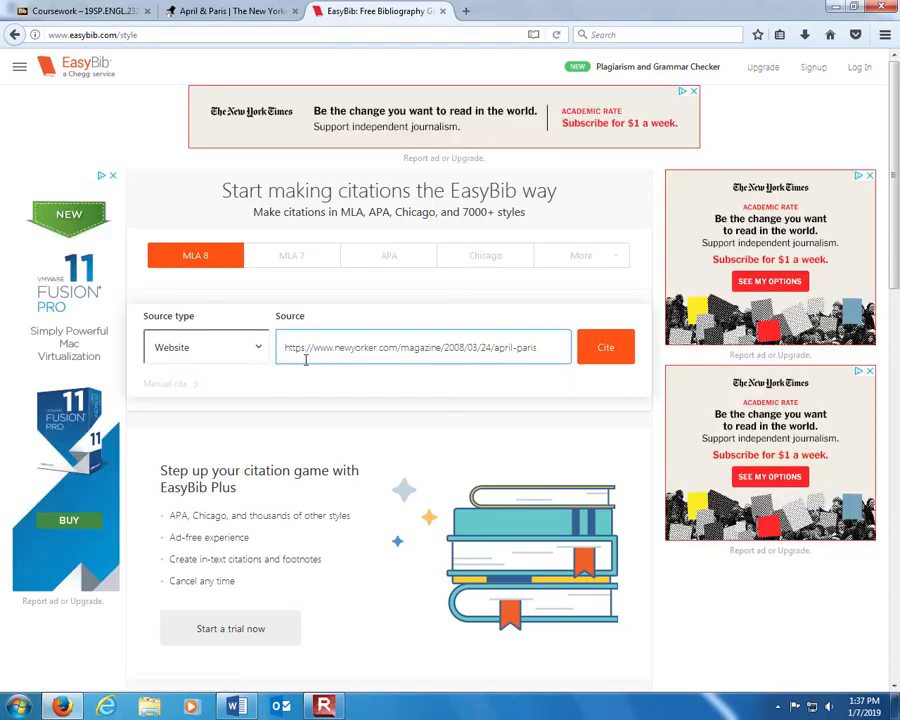
# Keep Website as the source type, search, and pick the 'April & Paris' result
pyautogui.click(259, 350)
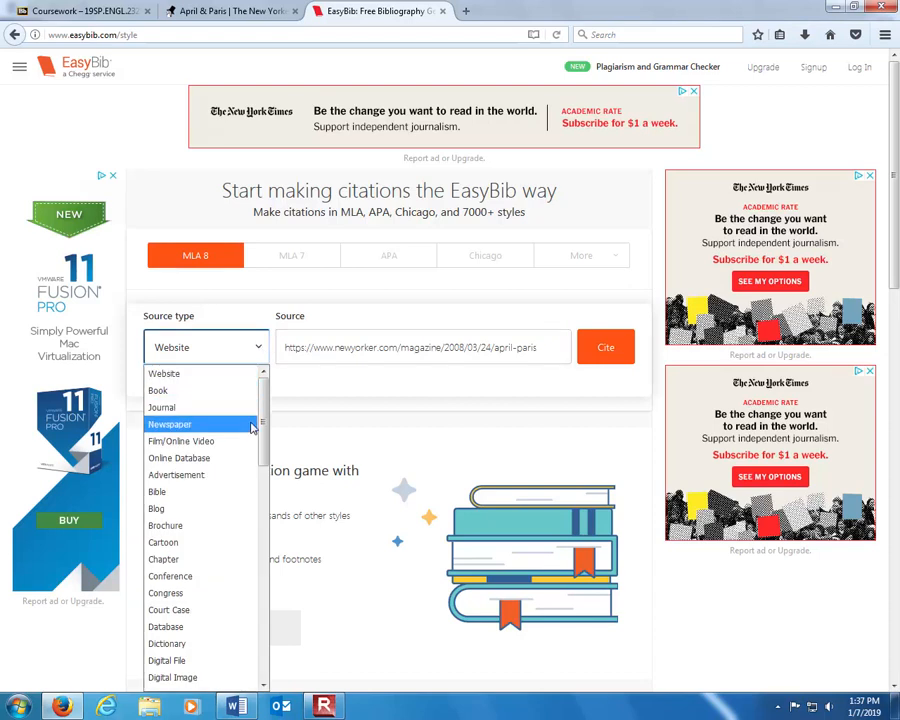
pyautogui.scroll(-10, 207, 560)
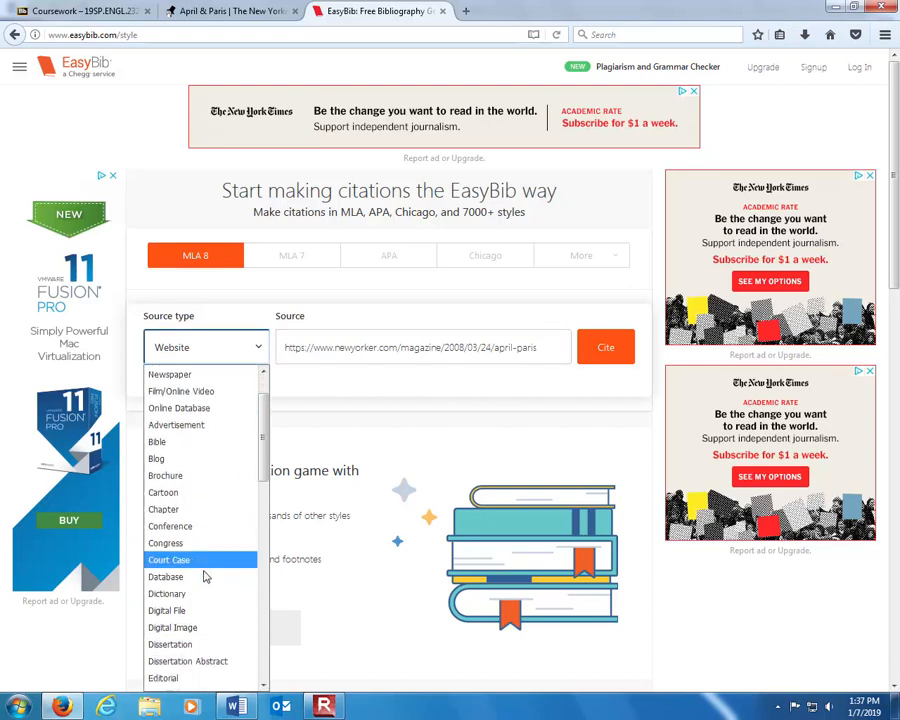
pyautogui.scroll(-2, 200, 548)
pyautogui.scroll(12, 200, 546)
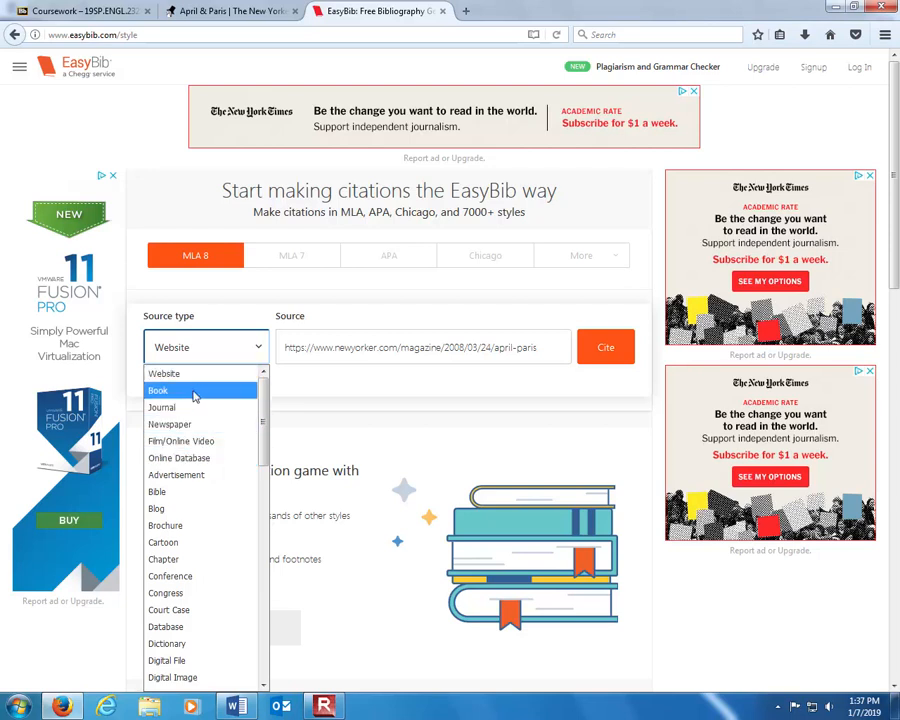
pyautogui.click(307, 376)
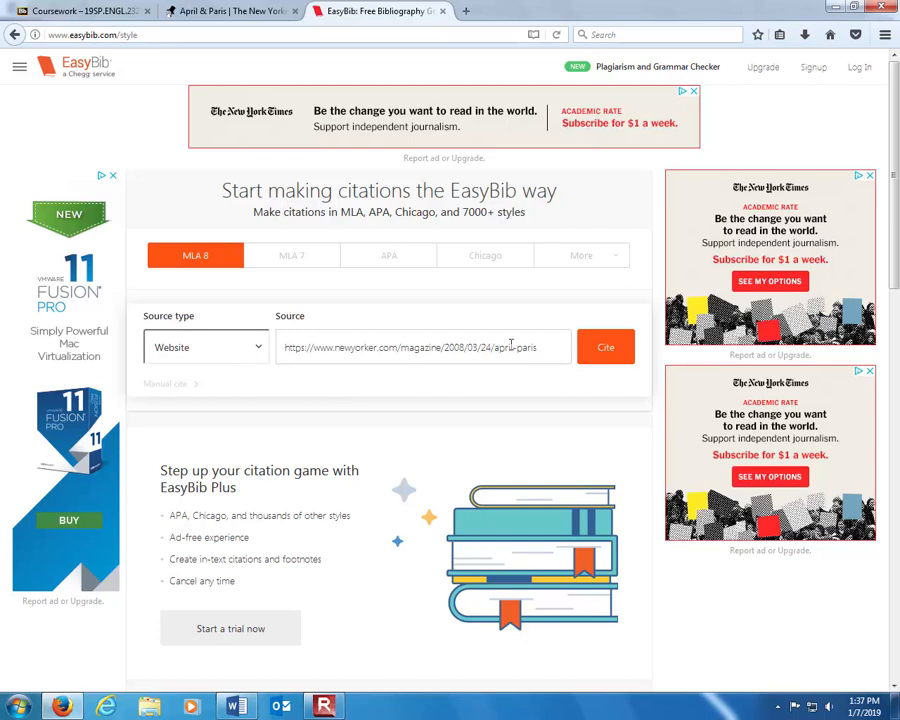
pyautogui.click(611, 350)
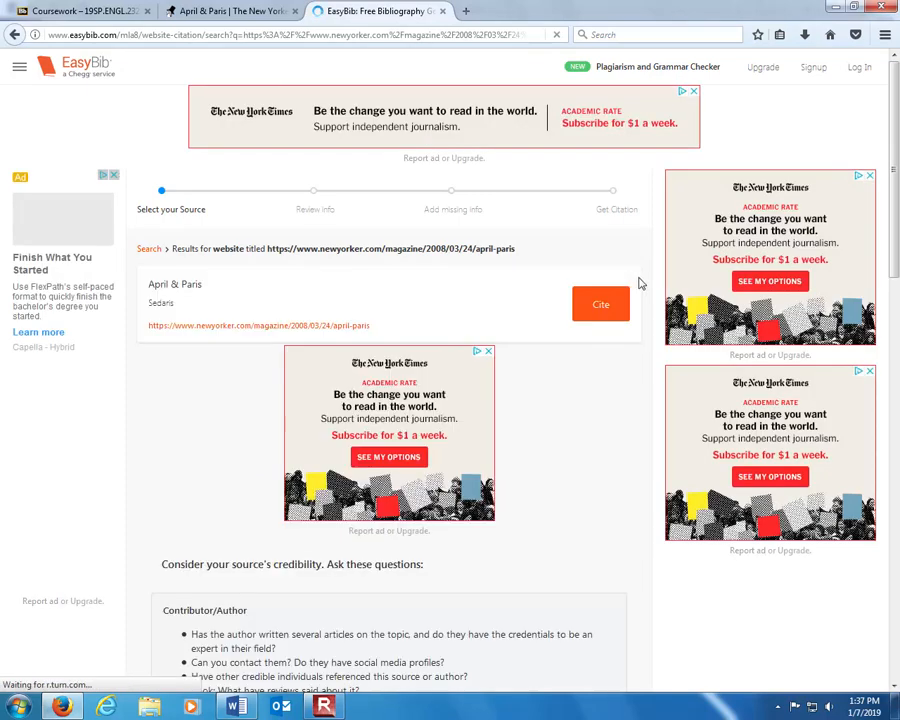
pyautogui.click(600, 304)
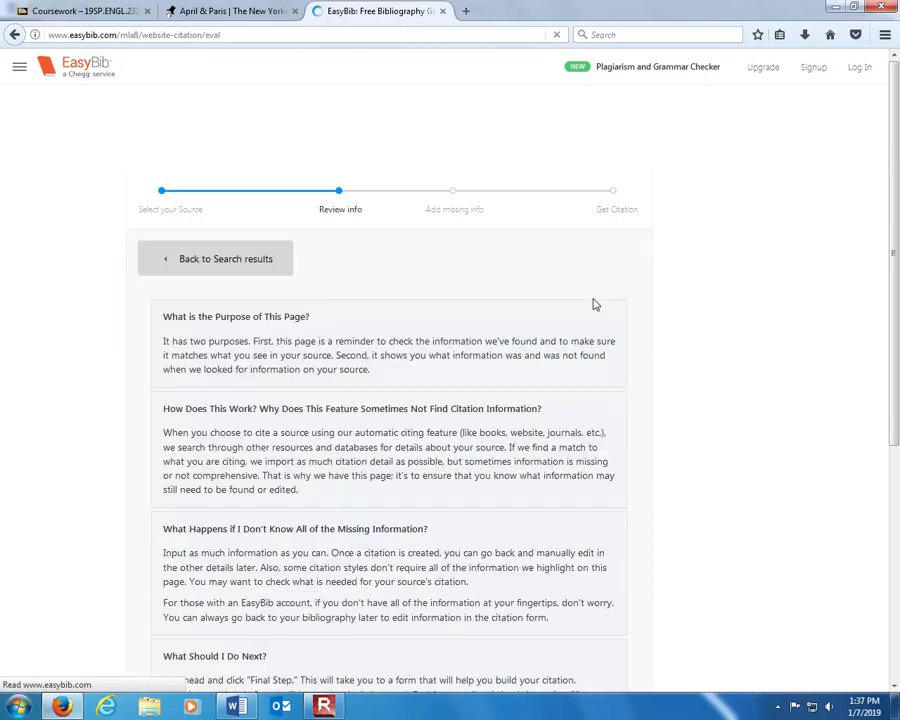
pyautogui.scroll(-2, 593, 304)
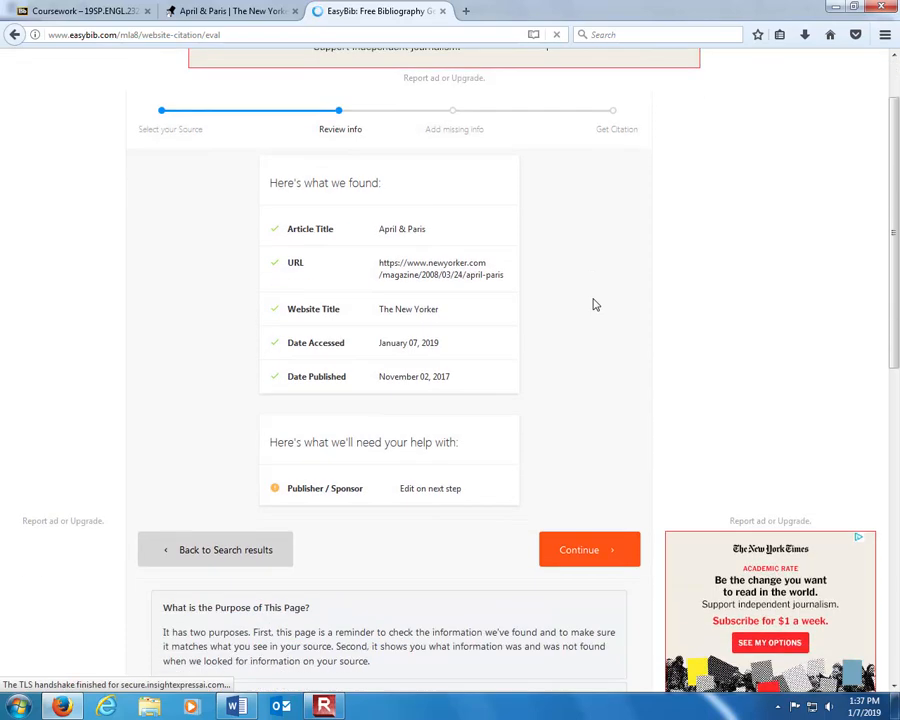
# Continue to the missing-info form and check the 'April & Paris' title and fields
pyautogui.click(602, 559)
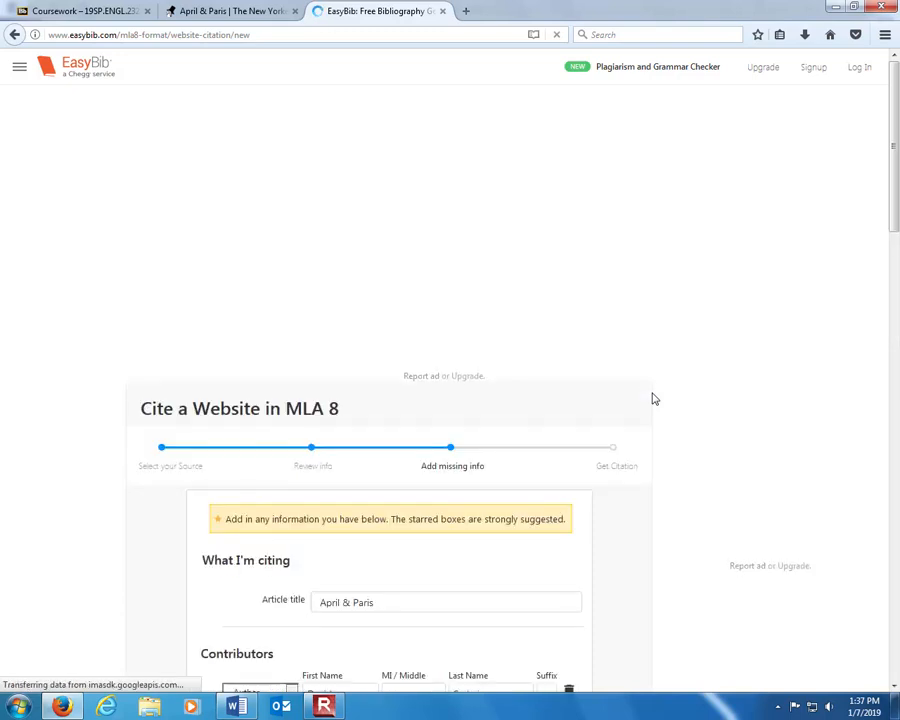
pyautogui.scroll(-5, 650, 396)
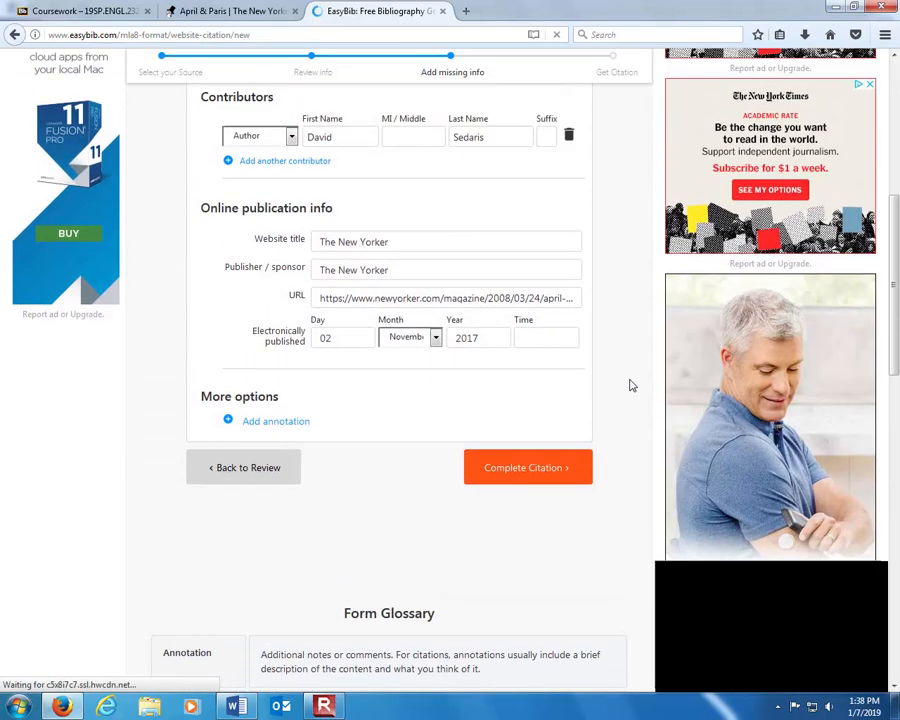
pyautogui.scroll(3, 612, 320)
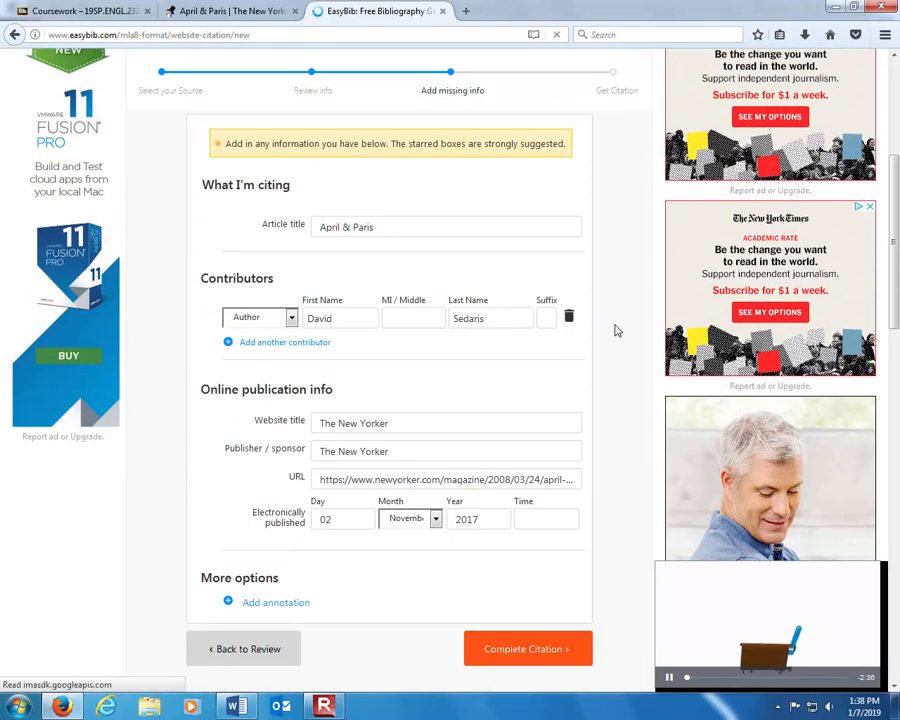
pyautogui.click(392, 227)
pyautogui.moveTo(352, 228); pyautogui.dragTo(319, 229)
pyautogui.moveTo(379, 229); pyautogui.dragTo(320, 233)
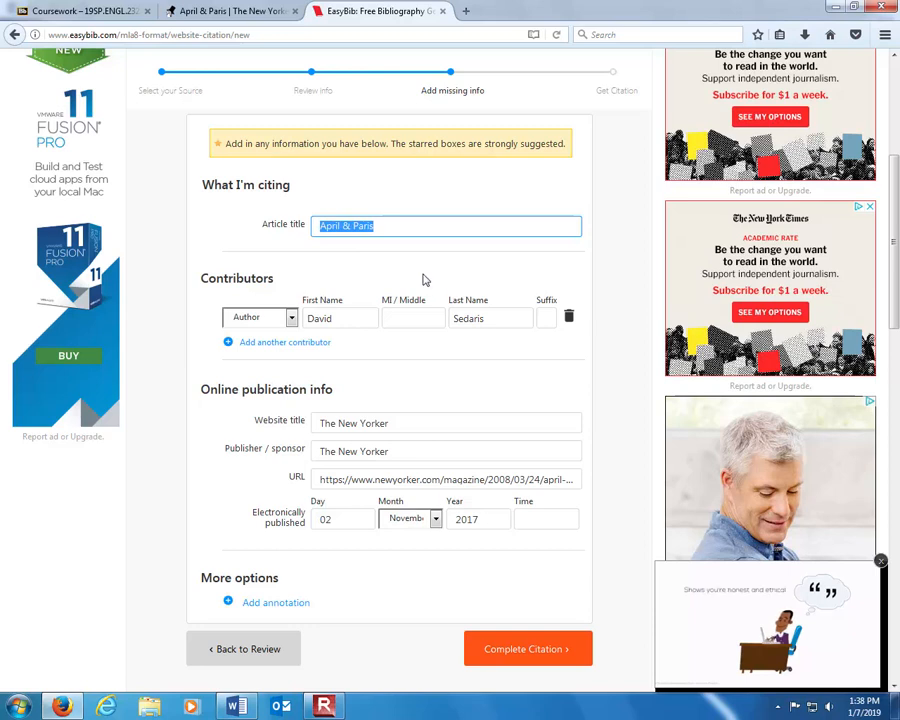
pyautogui.doubleClick(379, 229)
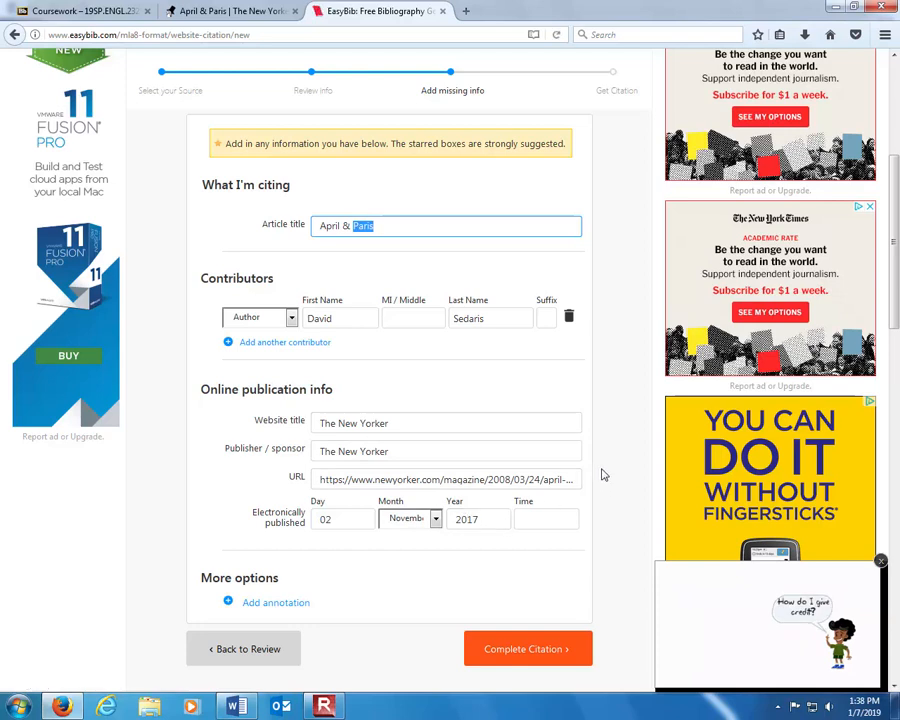
pyautogui.scroll(-3, 598, 472)
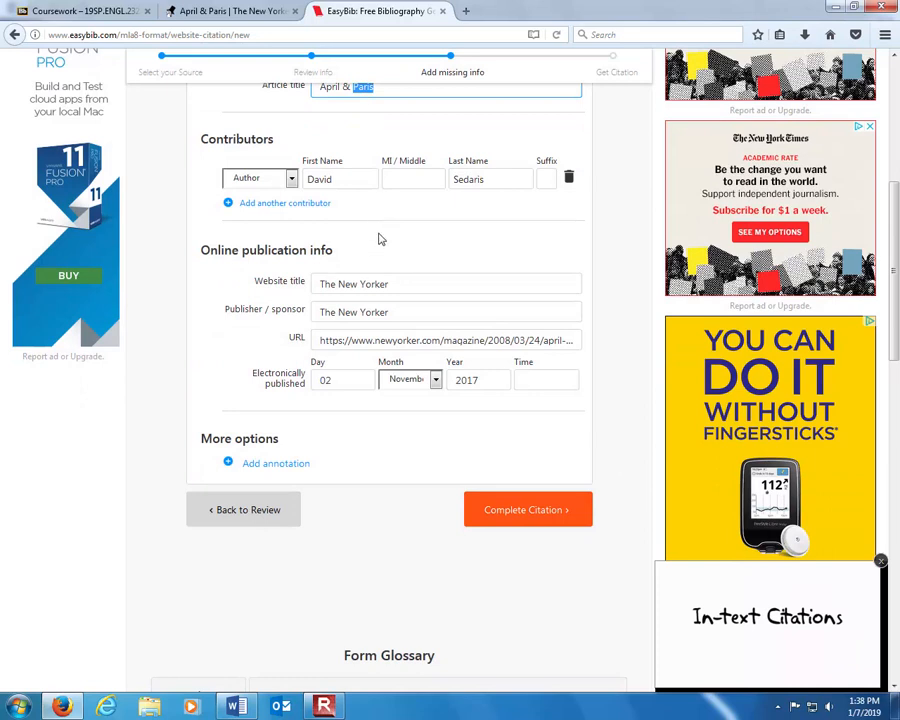
# Complete the citation, then select and copy the Sedaris 'April & Paris' MLA entry
pyautogui.click(528, 512)
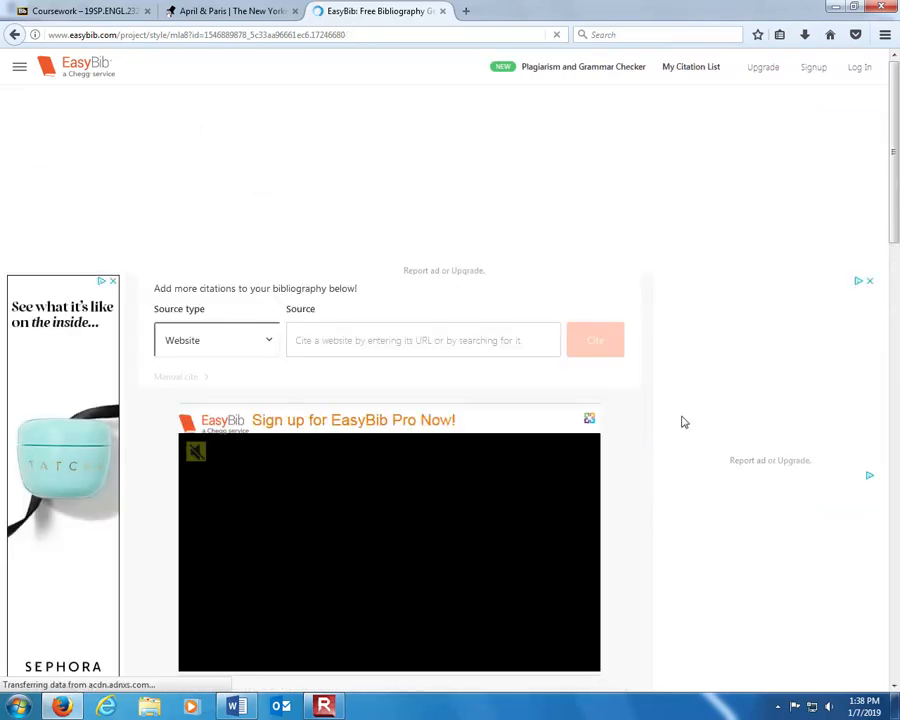
pyautogui.scroll(-5, 680, 420)
pyautogui.scroll(-5, 683, 422)
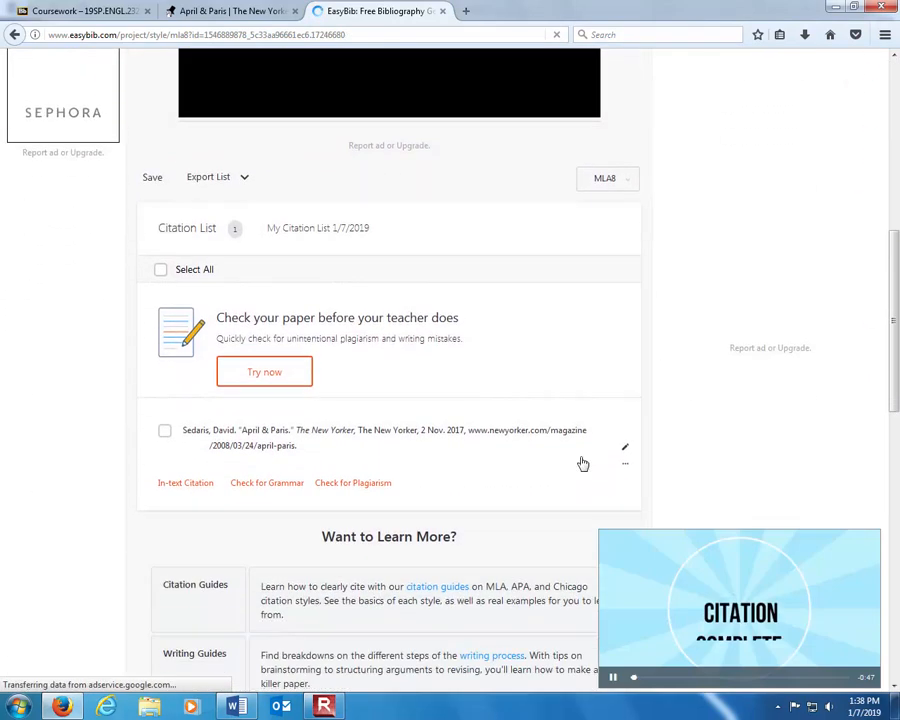
pyautogui.moveTo(300, 438); pyautogui.dragTo(182, 426)
pyautogui.hotkey('ctrl', 'c')
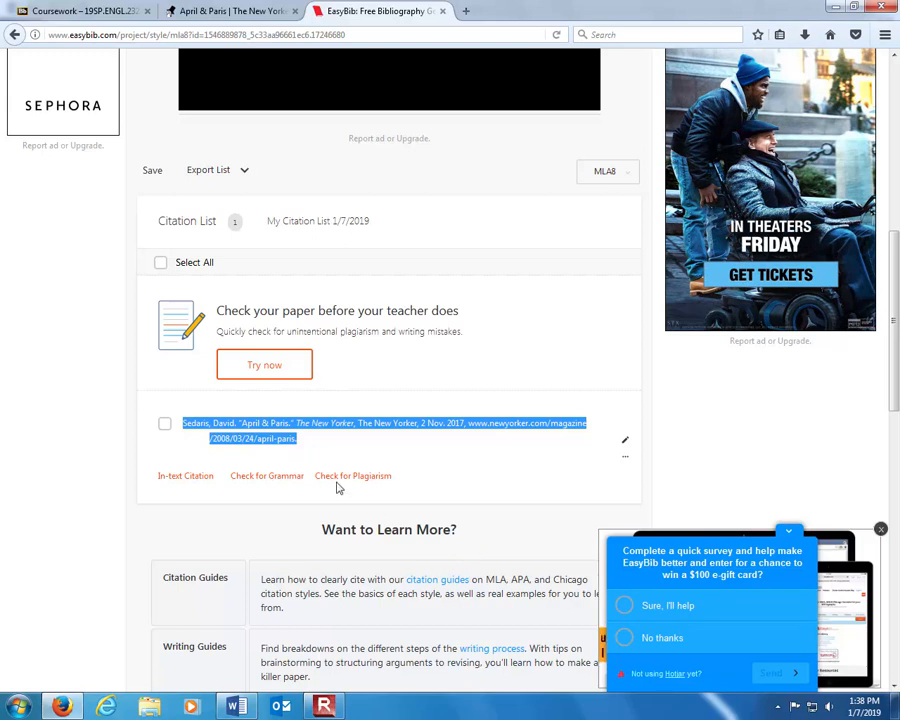
pyautogui.rightClick(276, 443)
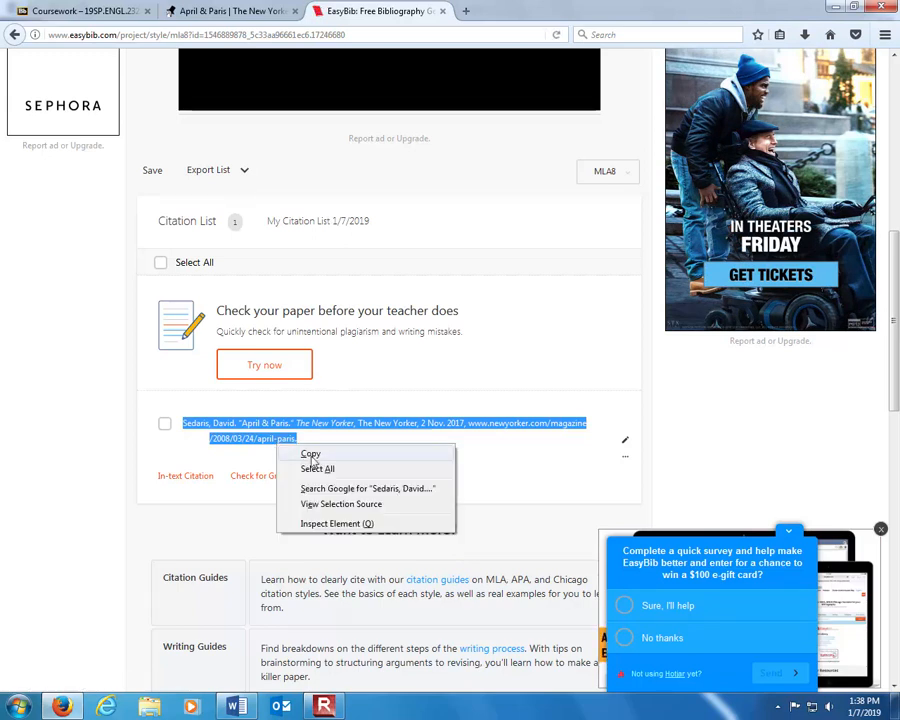
pyautogui.click(500, 446)
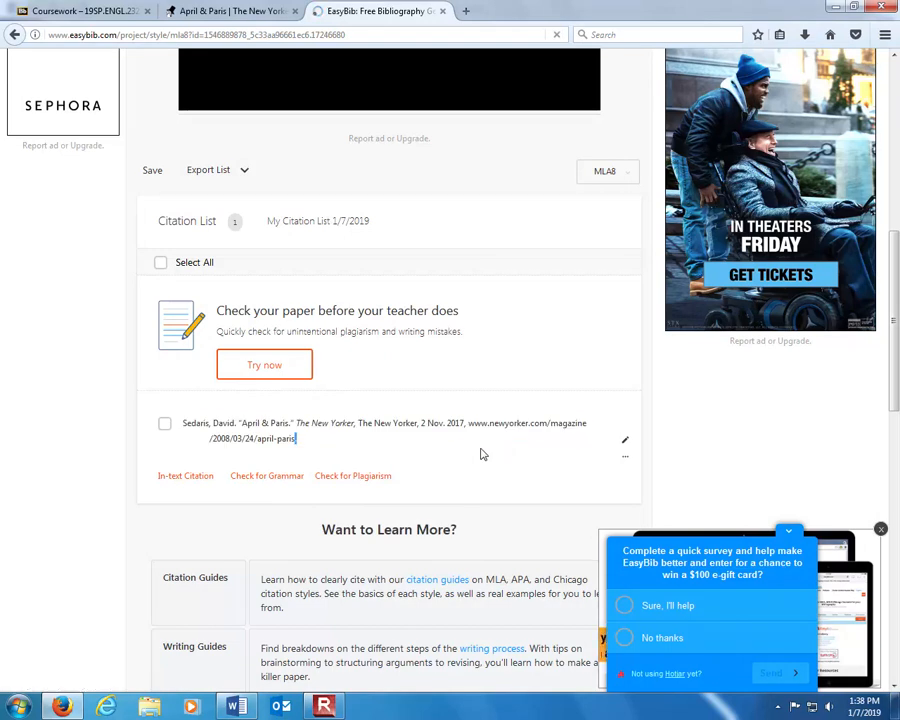
# Paste the Sedaris citation below Work Cited with Merge Formatting and start a new line
pyautogui.click(236, 706)
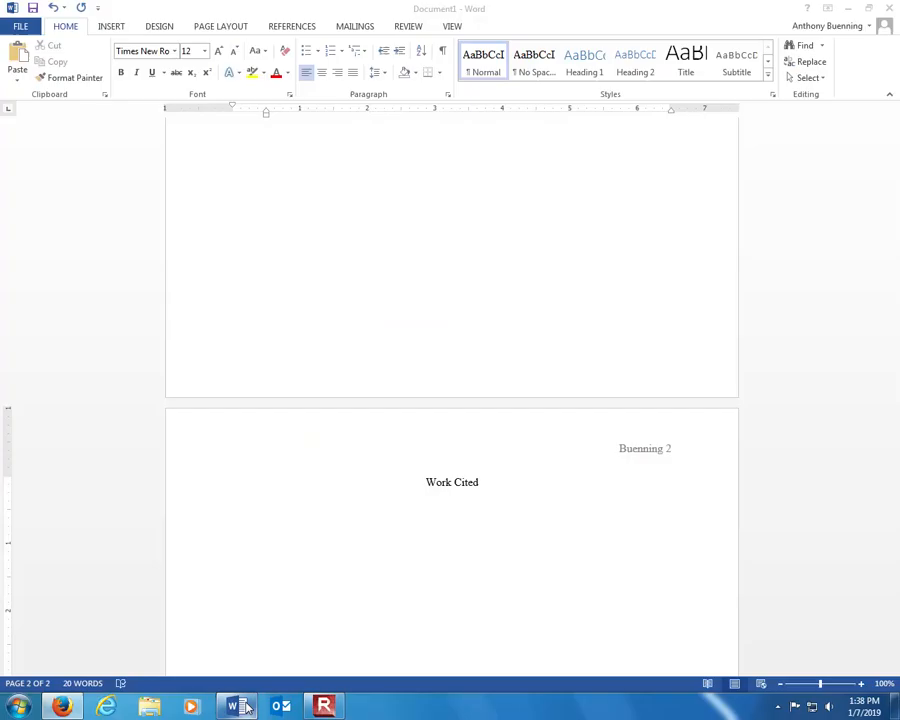
pyautogui.rightClick(259, 507)
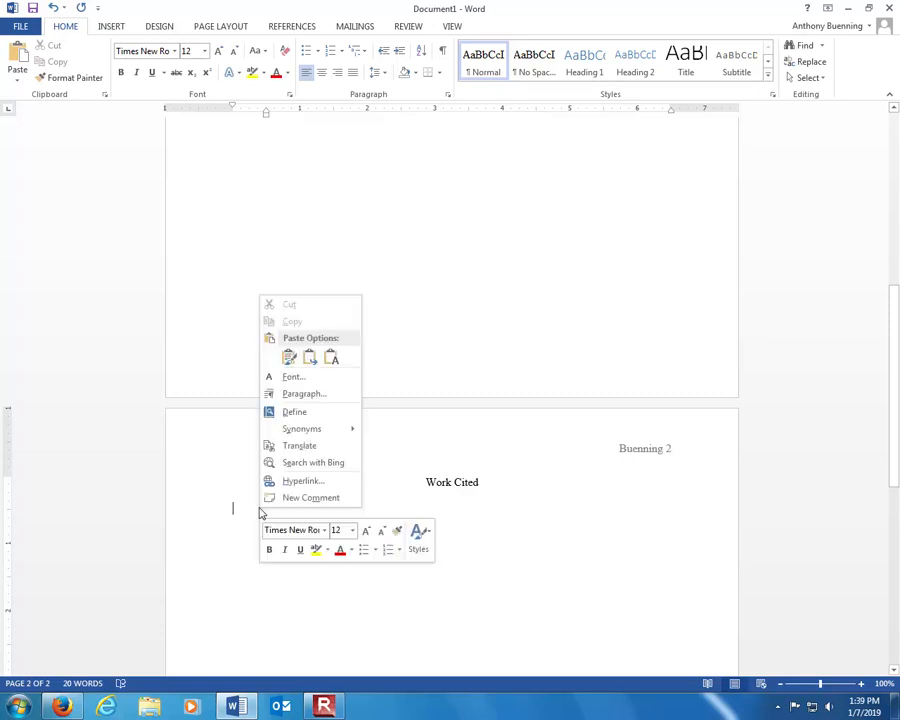
pyautogui.click(295, 365)
pyautogui.click(226, 564)
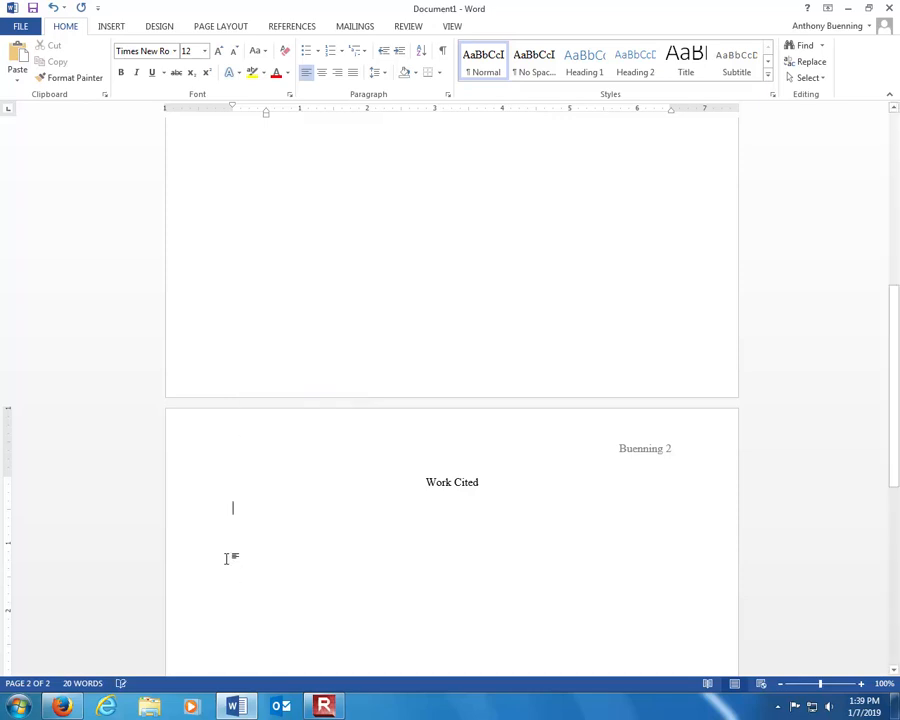
pyautogui.hotkey('ctrl', 'v')
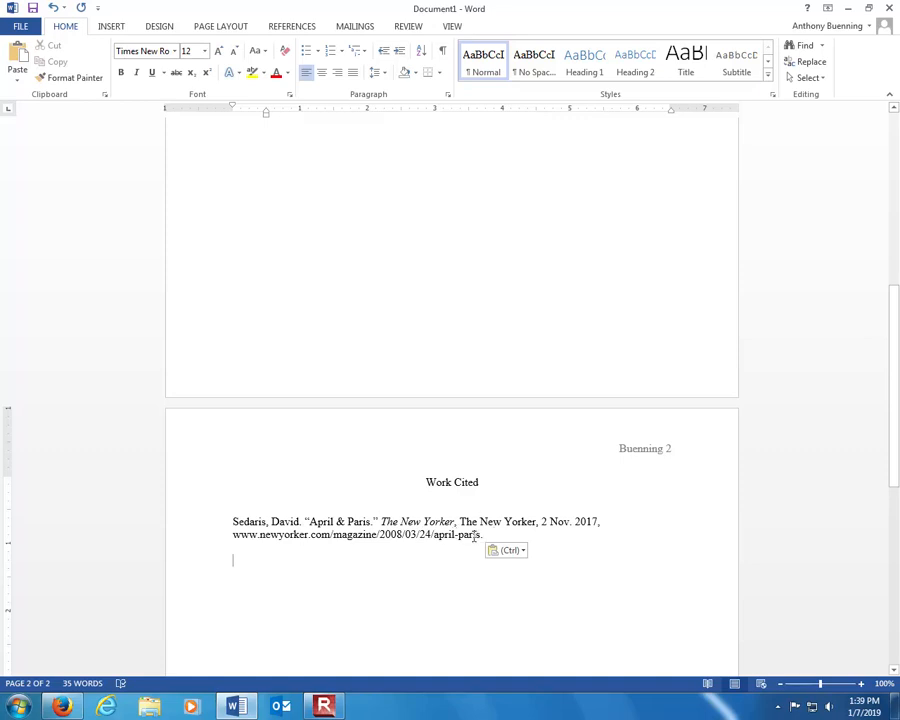
pyautogui.click(522, 552)
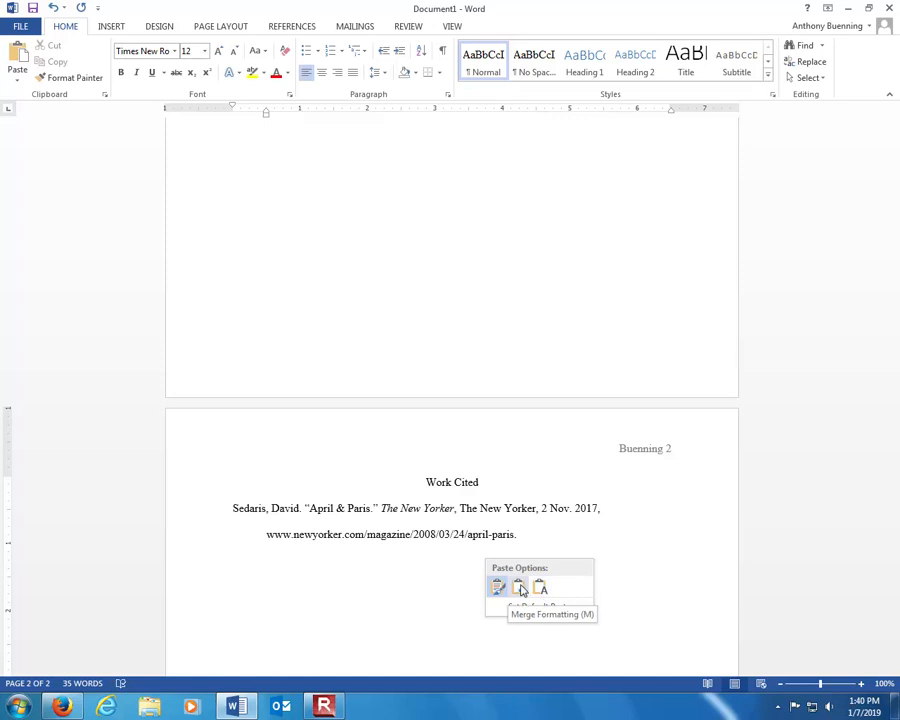
pyautogui.click(519, 588)
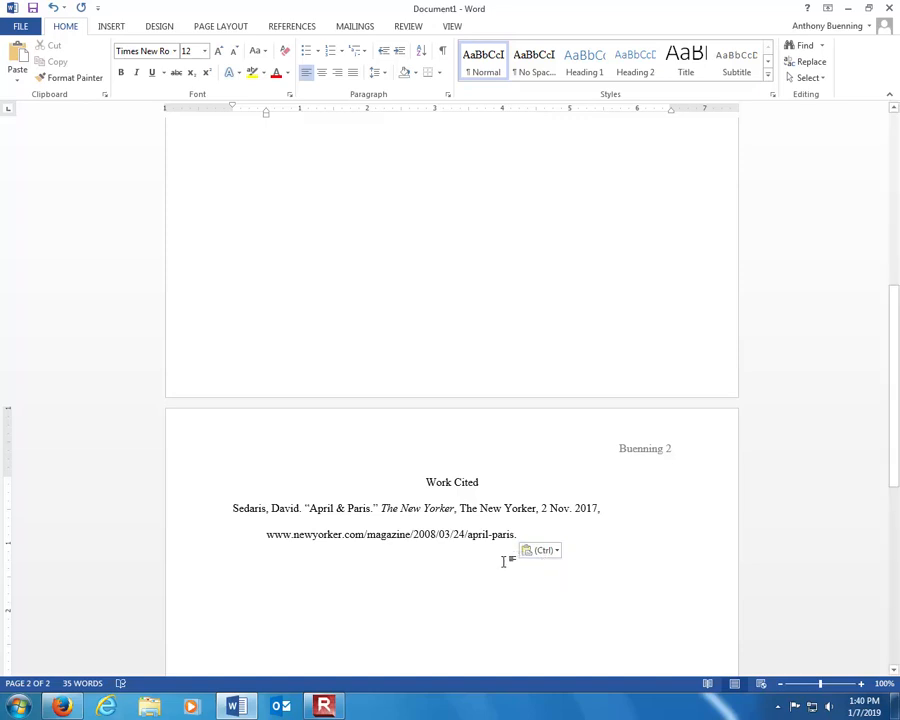
pyautogui.press('Return')
pyautogui.press('Return')
pyautogui.moveTo(520, 538); pyautogui.dragTo(279, 542)
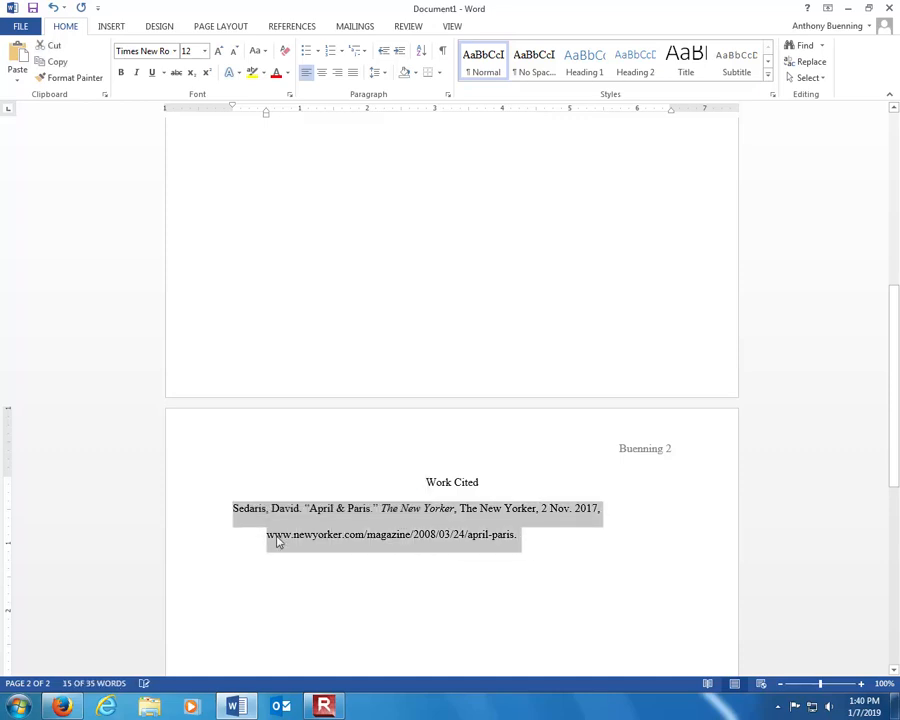
pyautogui.click(268, 534)
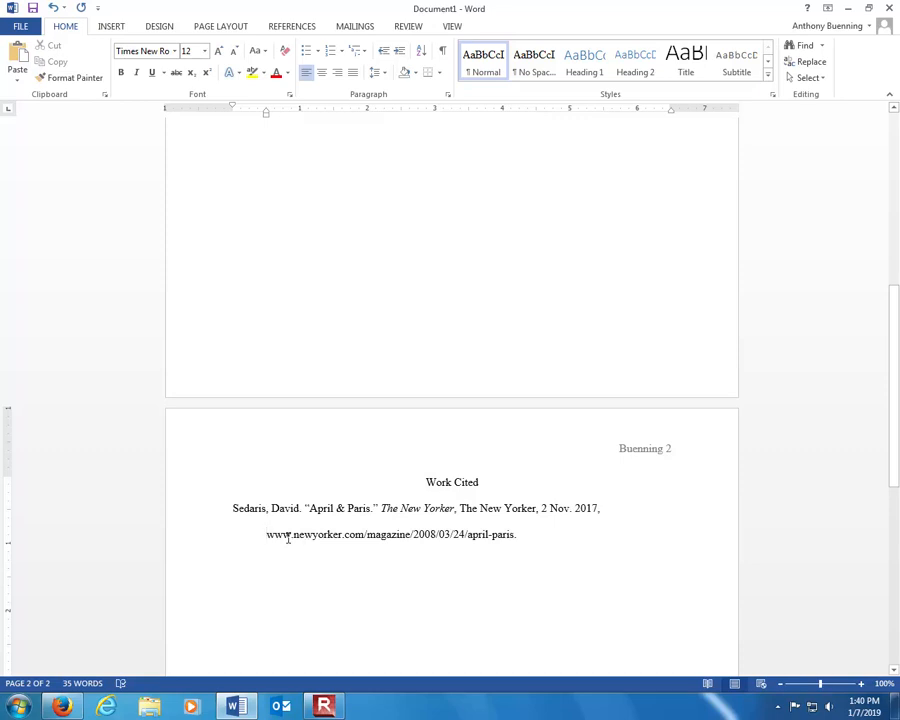
pyautogui.scroll(-1, 525, 534)
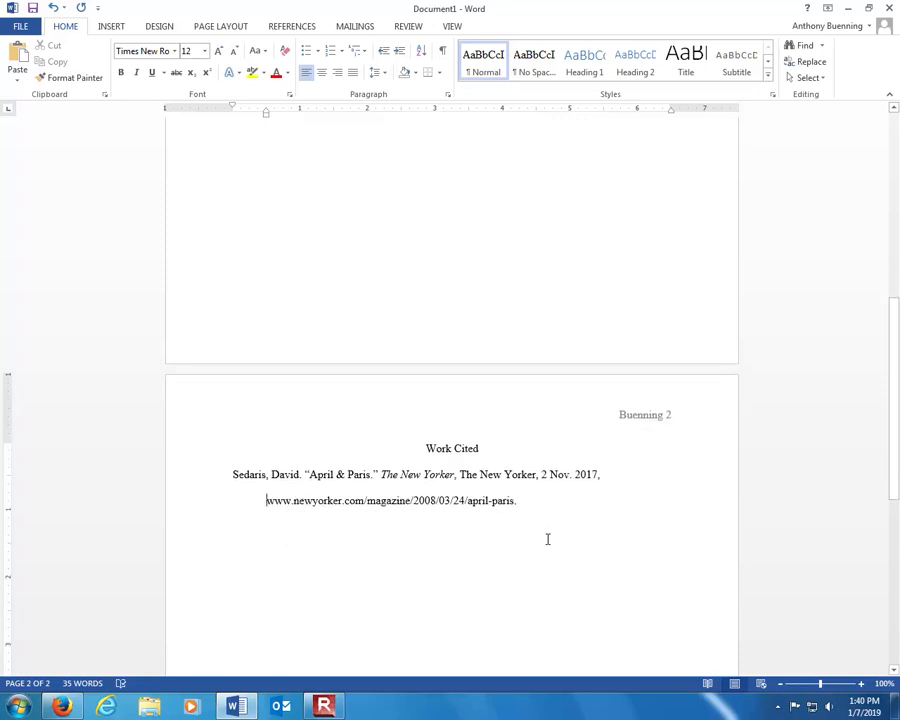
pyautogui.scroll(-1, 549, 539)
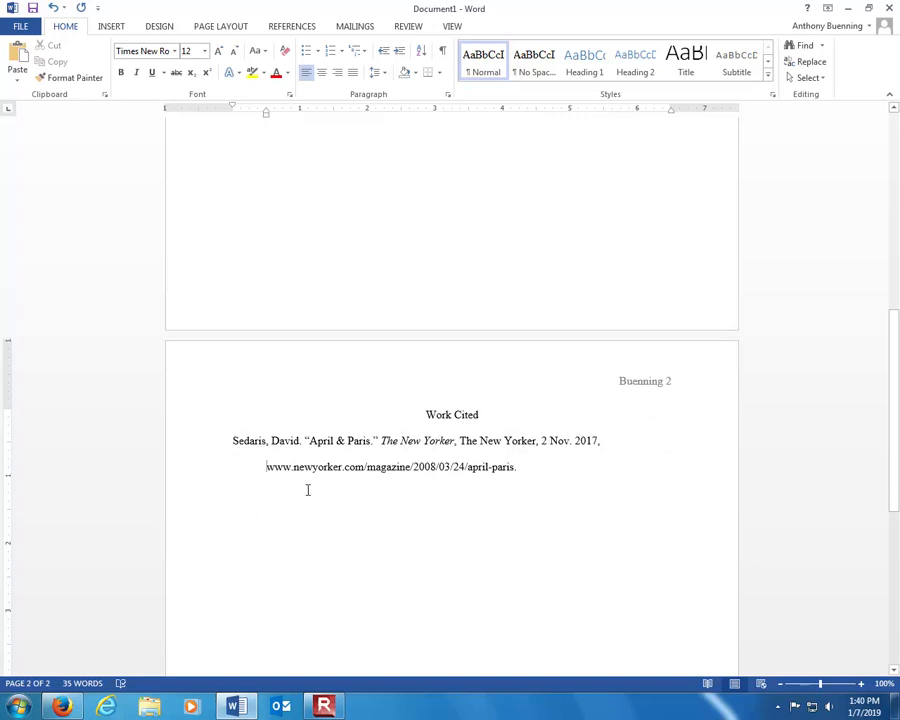
pyautogui.scroll(-2, 356, 500)
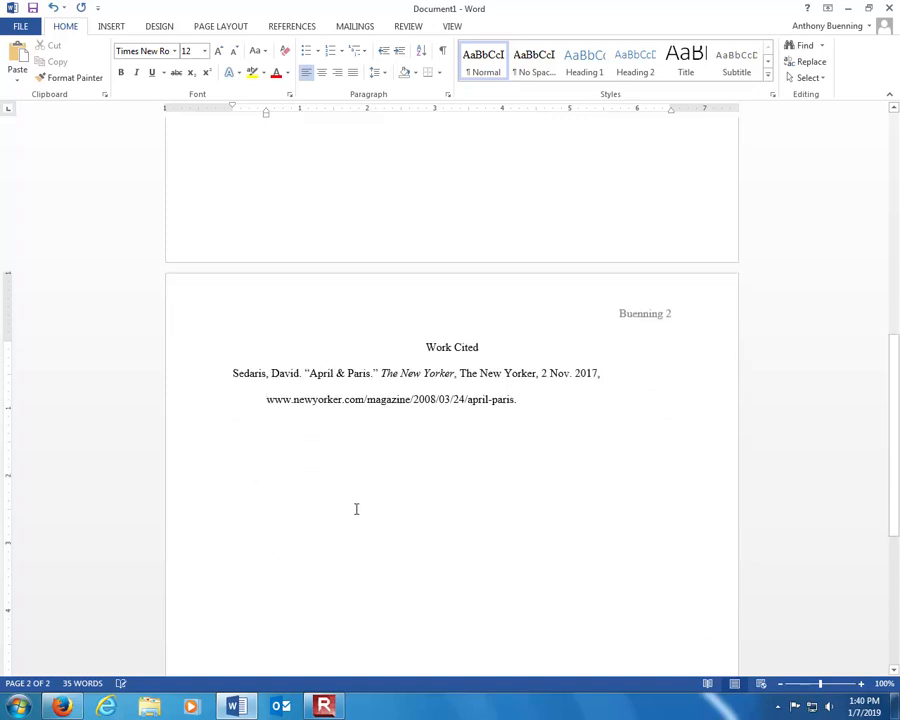
pyautogui.moveTo(231, 373)
pyautogui.mouseDown()
pyautogui.moveTo(266, 373)
pyautogui.moveTo(236, 380)
pyautogui.mouseUp()
pyautogui.click(266, 373)
pyautogui.click(234, 378)
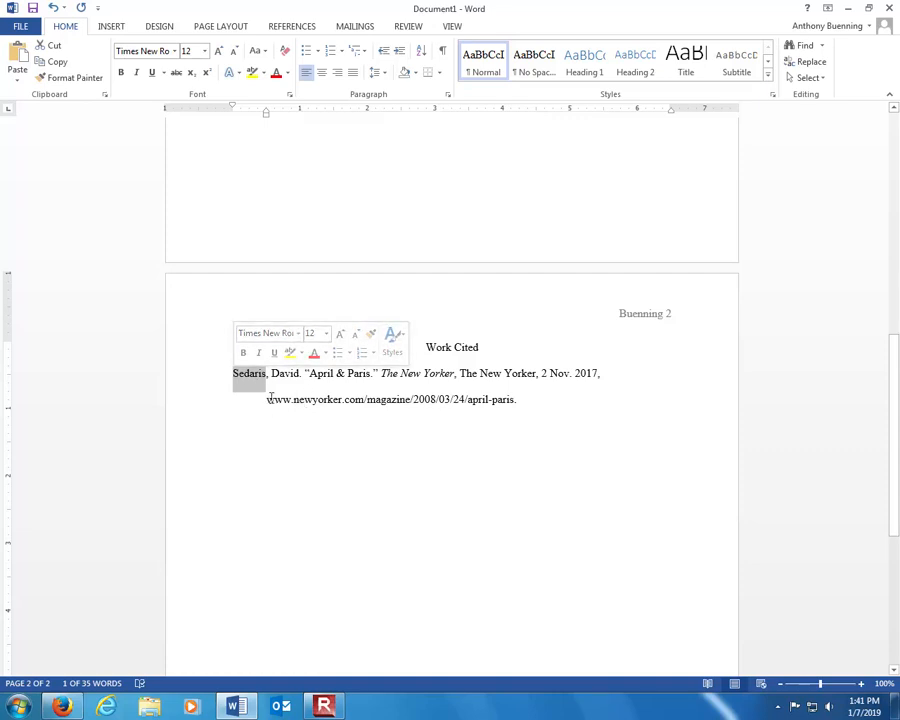
pyautogui.click(359, 445)
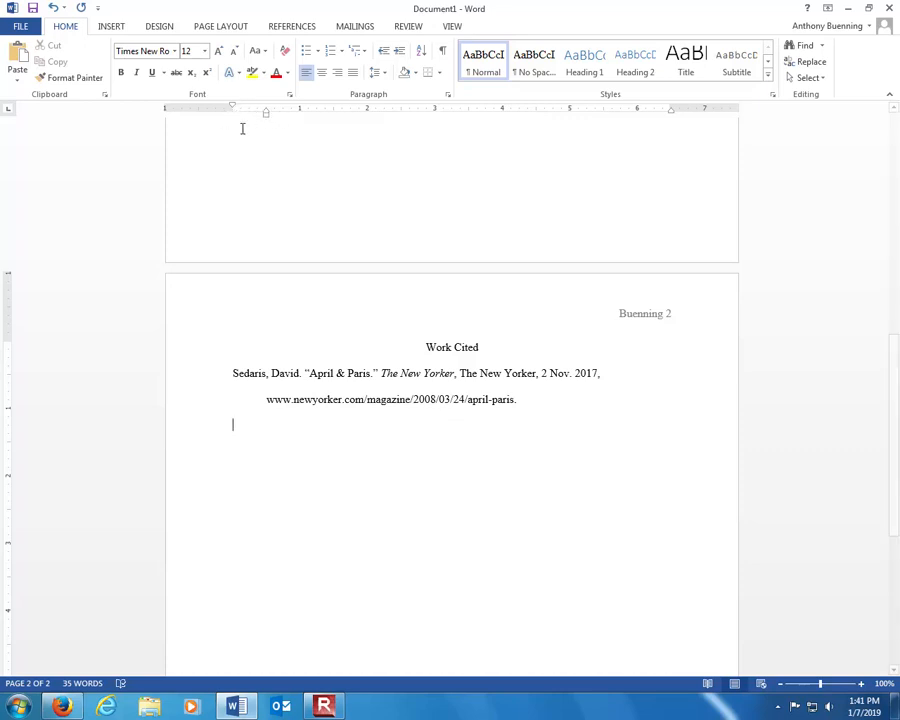
# Show the View ribbon, place the caret in the citation's URL line, and scroll back to page 1
pyautogui.click(410, 28)
pyautogui.click(453, 28)
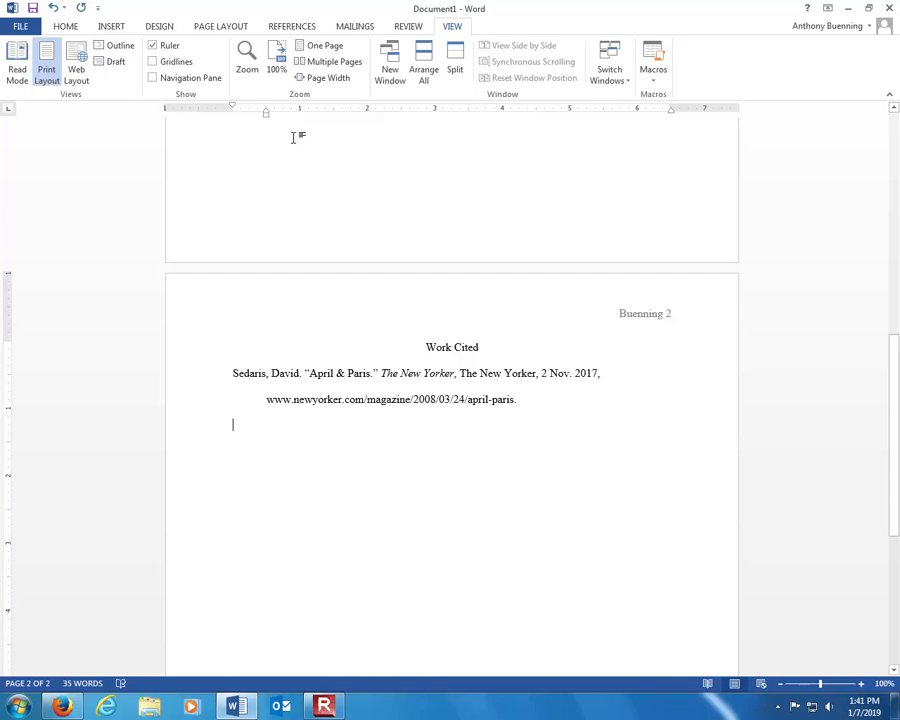
pyautogui.click(292, 401)
pyautogui.scroll(1, 604, 409)
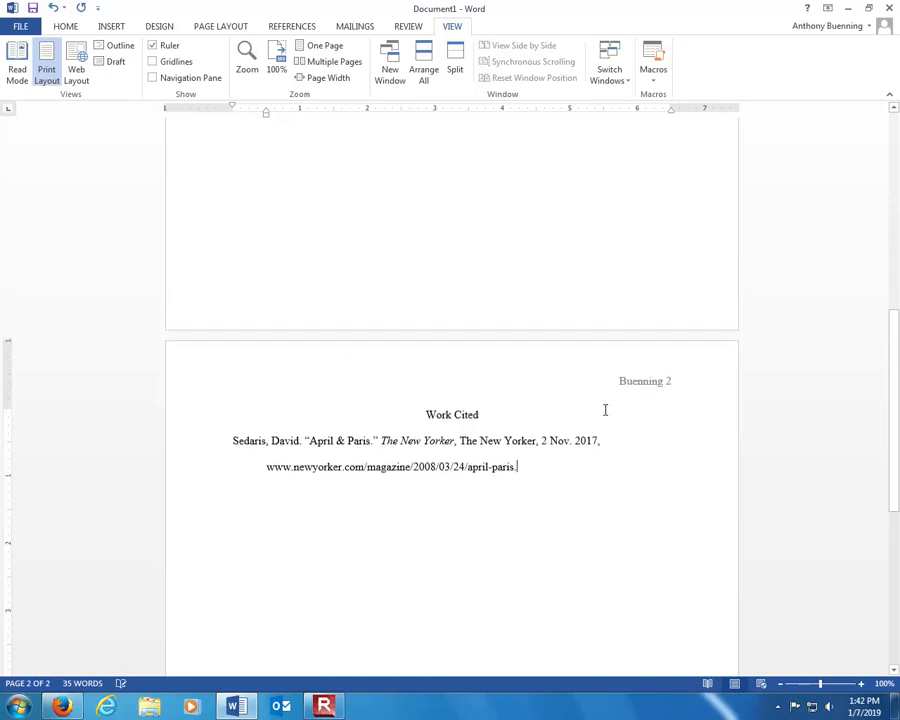
pyautogui.scroll(8, 604, 409)
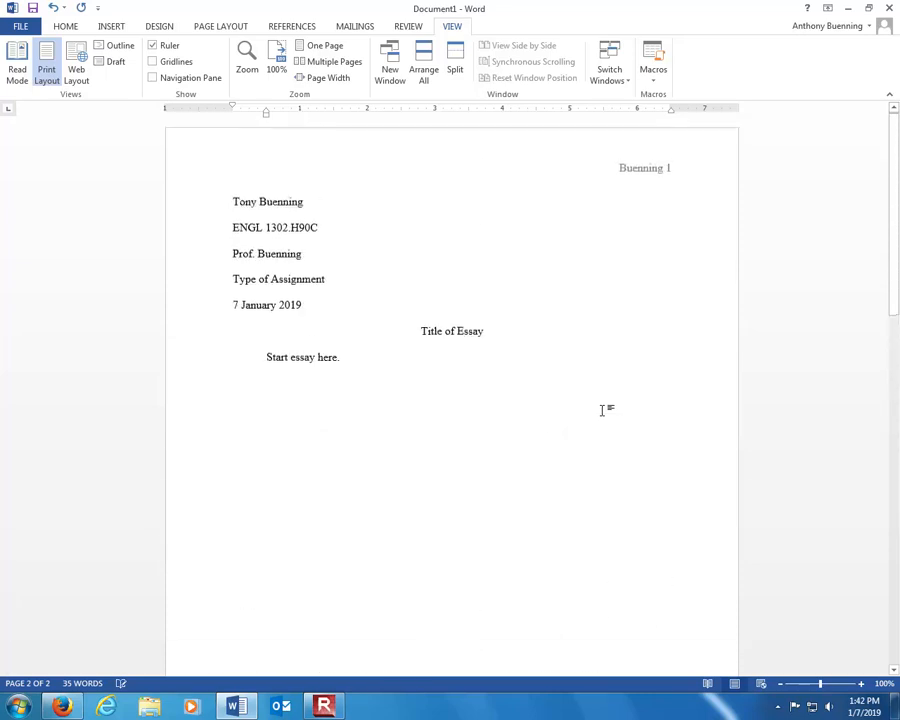